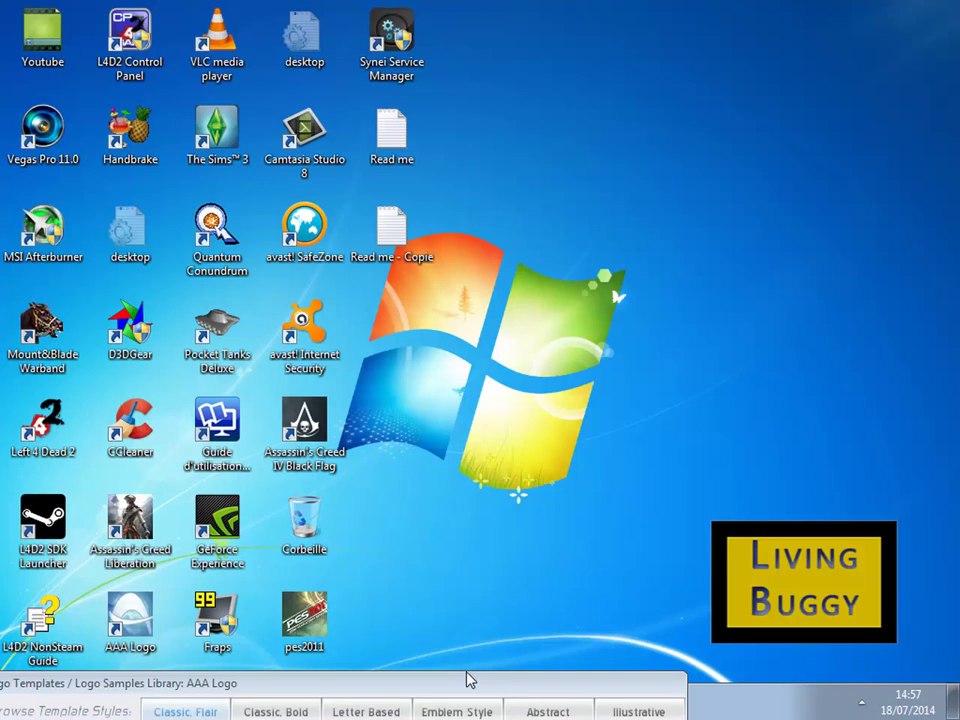
Switch to the 'Read me - Copie' Notepad note and highlight its first sentence
key(alt+Tab)
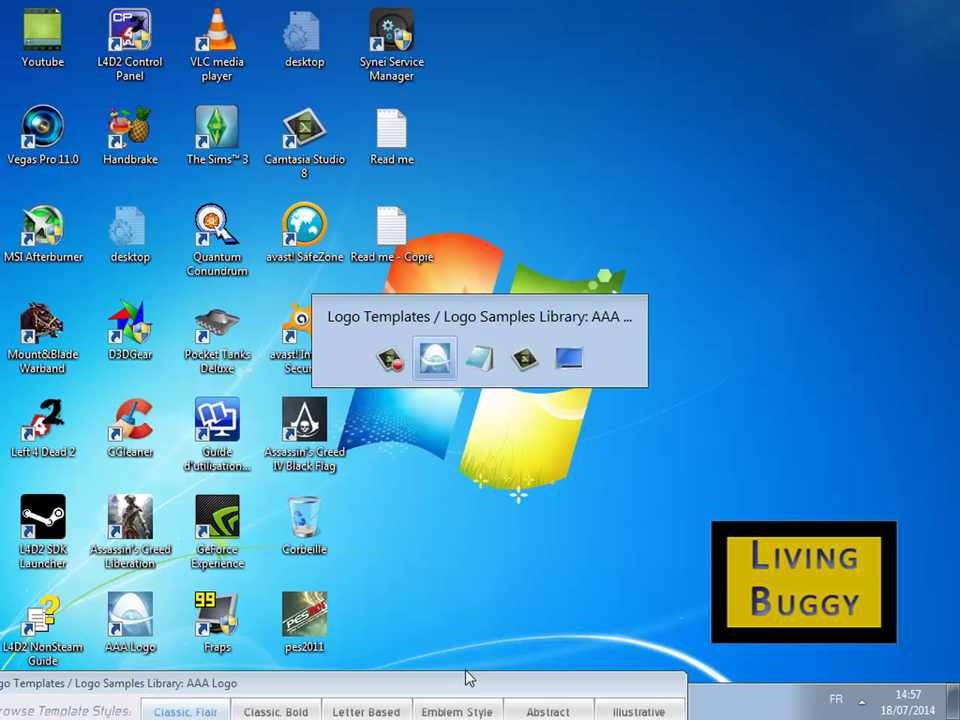
key(alt+Tab)
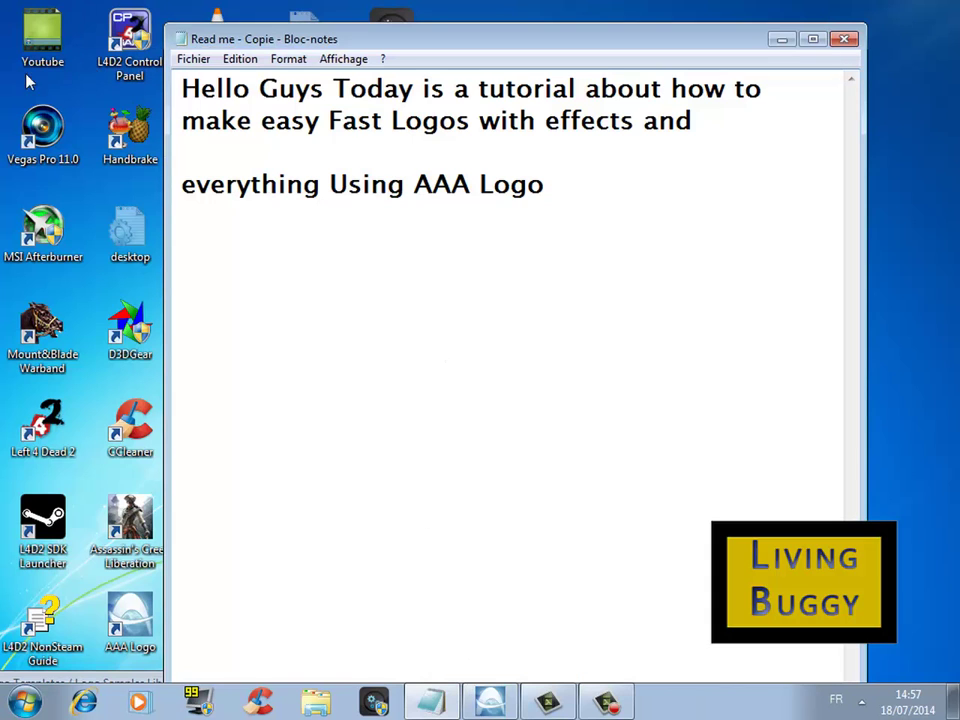
mouse_move(184, 88)
mouse_down()
mouse_move(530, 75)
mouse_move(784, 132)
mouse_up()
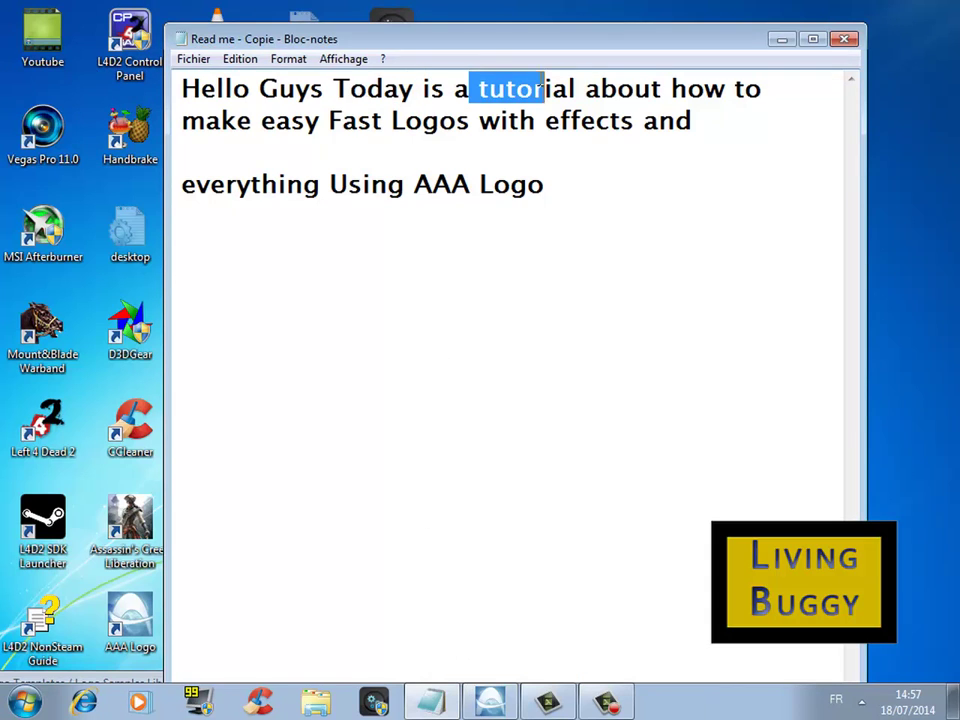
click(441, 144)
Highlight the phrase 'Using AAA Logo', then restore the AAA Logo template library
drag(367, 192, 582, 178)
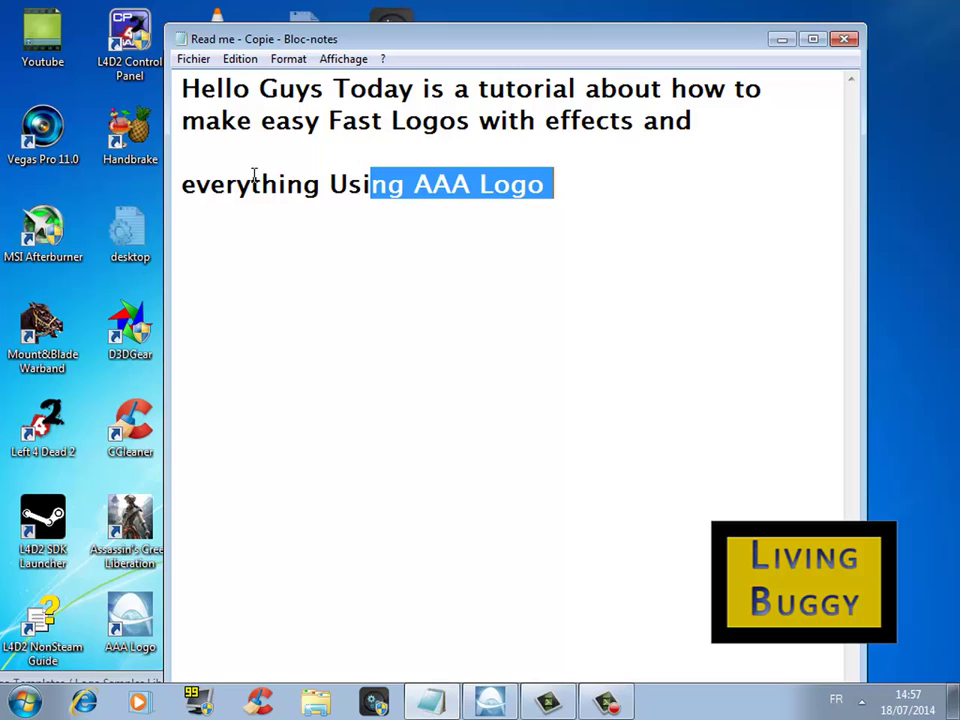
click(414, 185)
drag(329, 185, 555, 185)
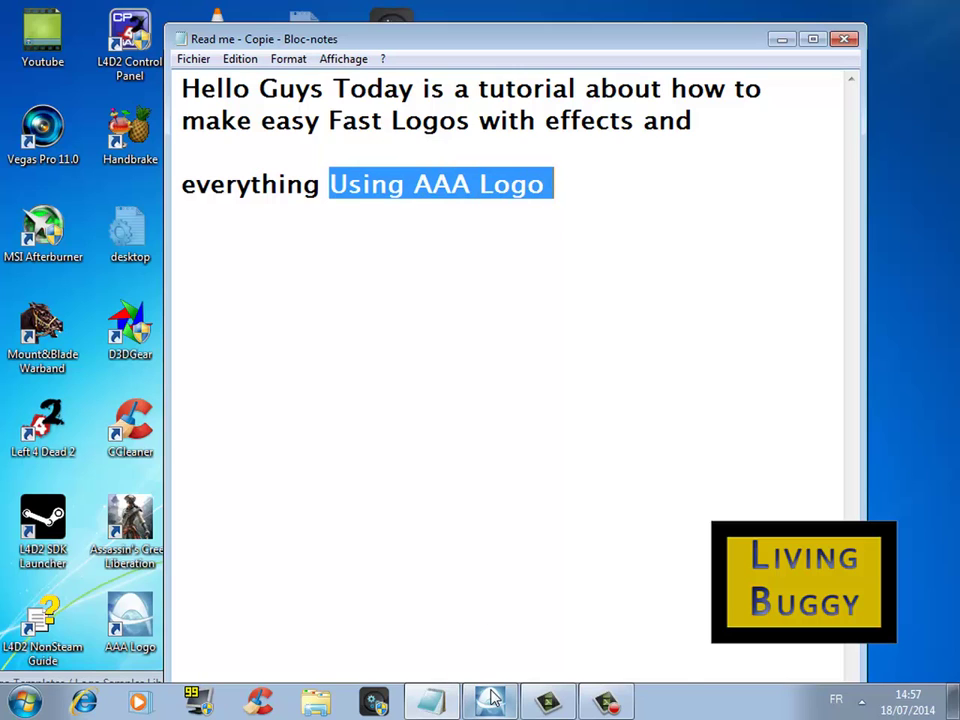
double_click(232, 679)
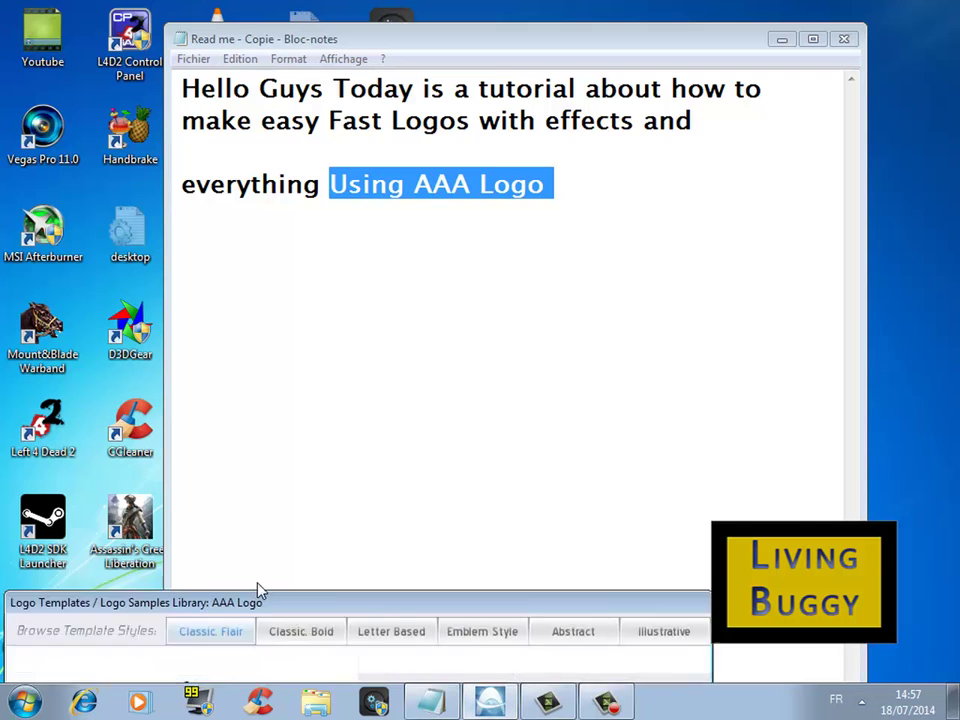
Open a template in the editor, then start a new blank logo project
click(659, 364)
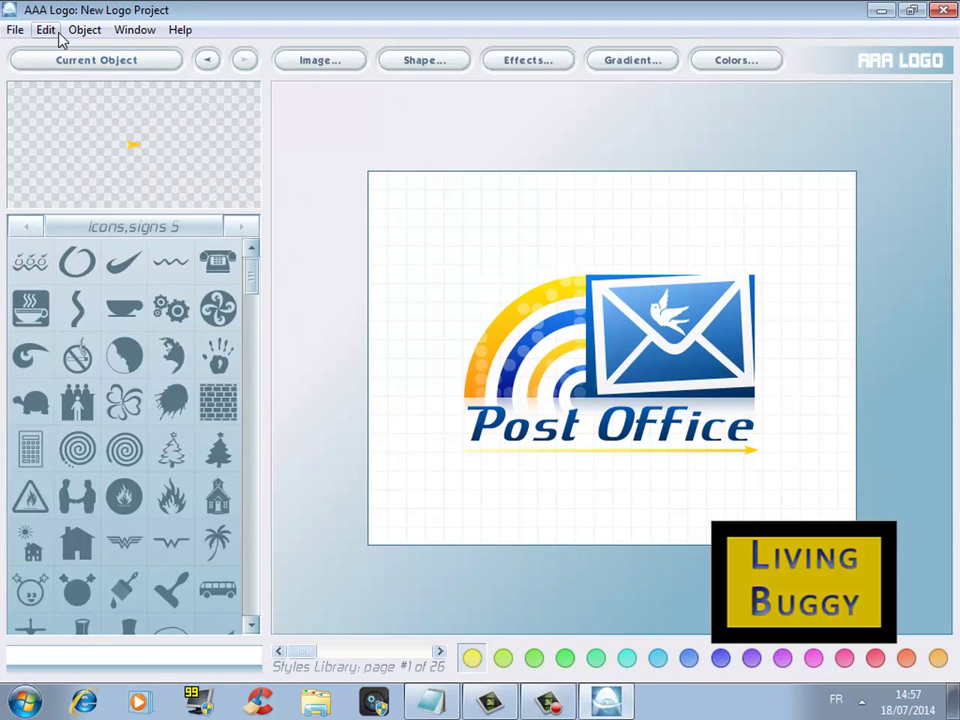
click(15, 29)
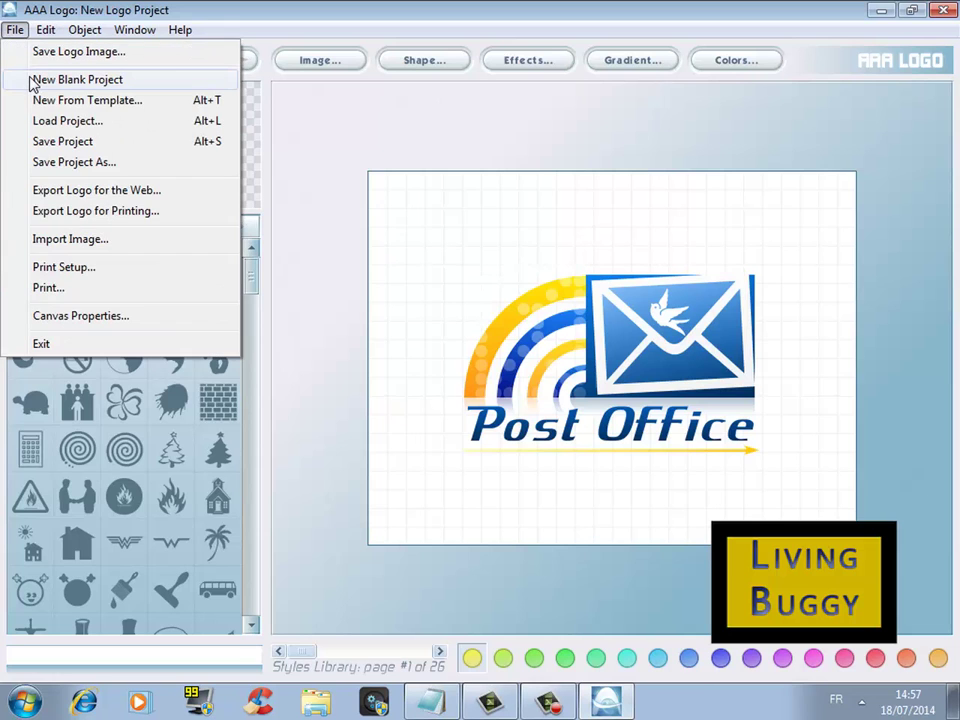
click(30, 78)
Browse the Shapes 1 and Swooshes,asymmetric shape library categories
click(130, 230)
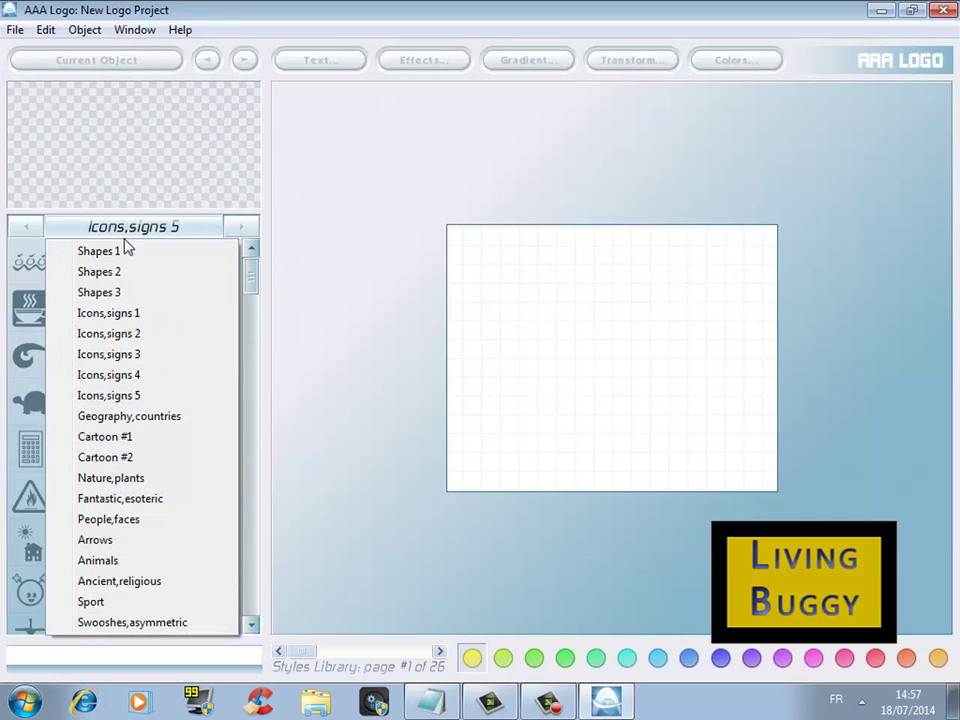
click(98, 251)
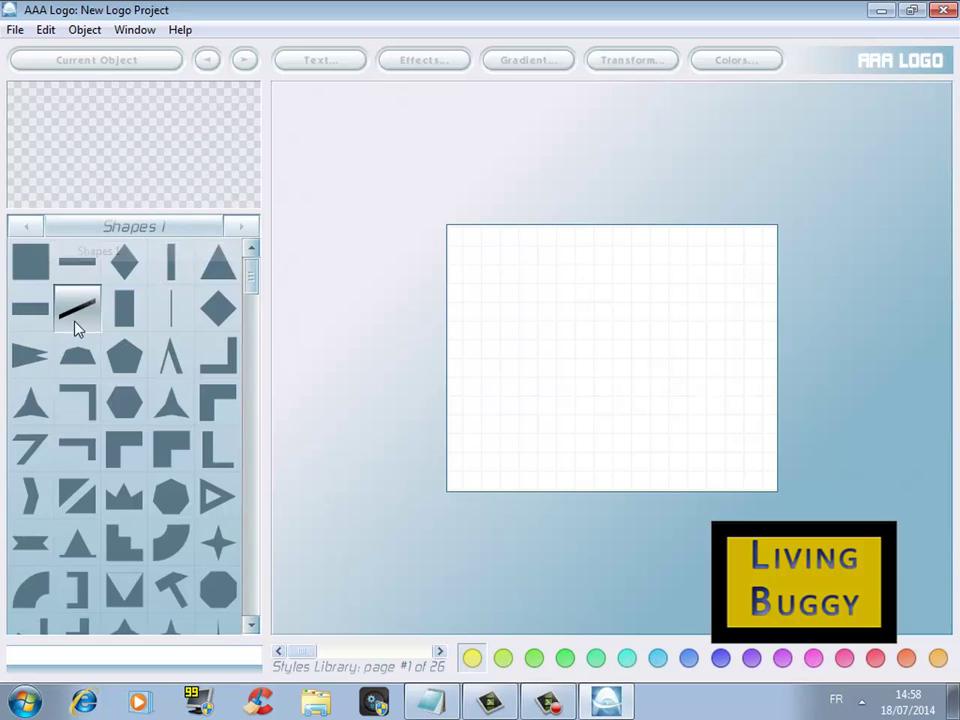
scroll(160, 450, down, 5)
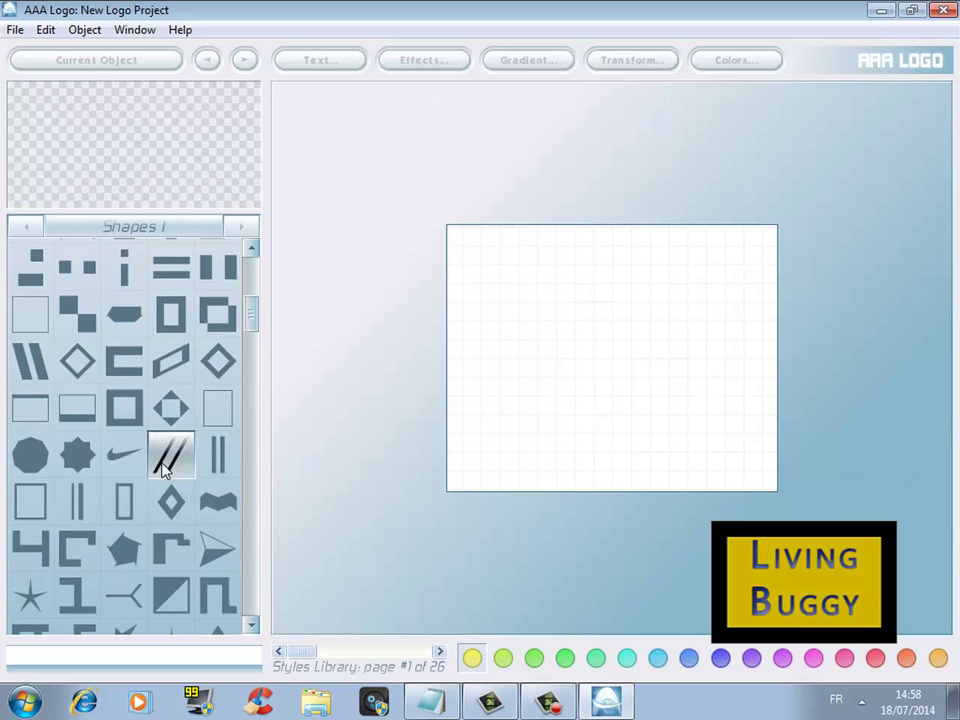
mouse_move(253, 326)
mouse_down()
mouse_move(241, 601)
mouse_move(253, 268)
mouse_up()
click(189, 236)
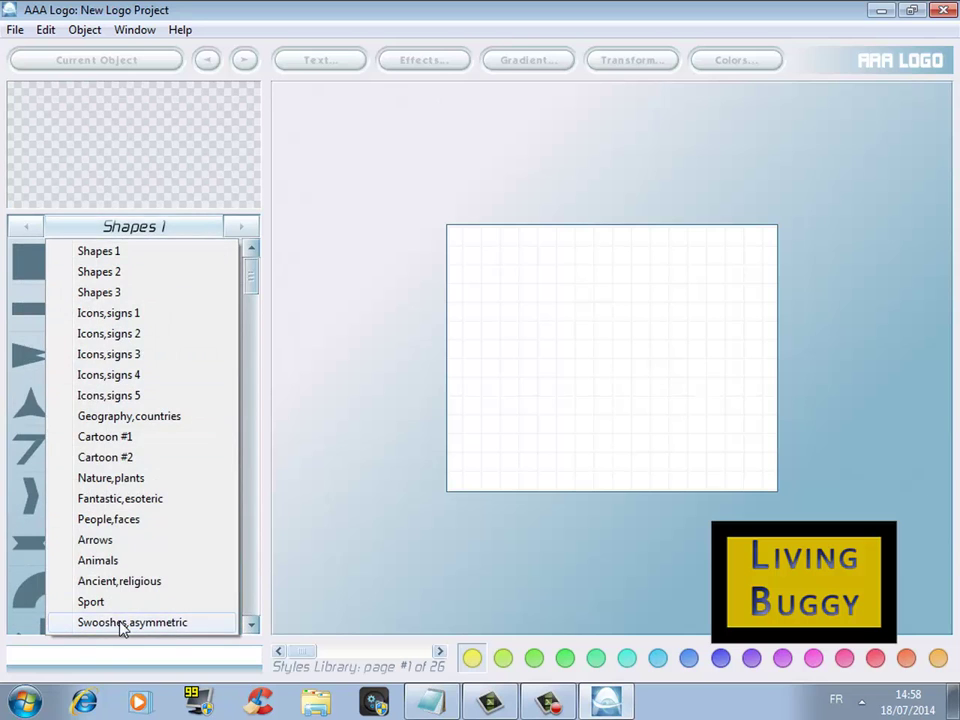
click(122, 622)
click(257, 336)
drag(253, 298, 251, 510)
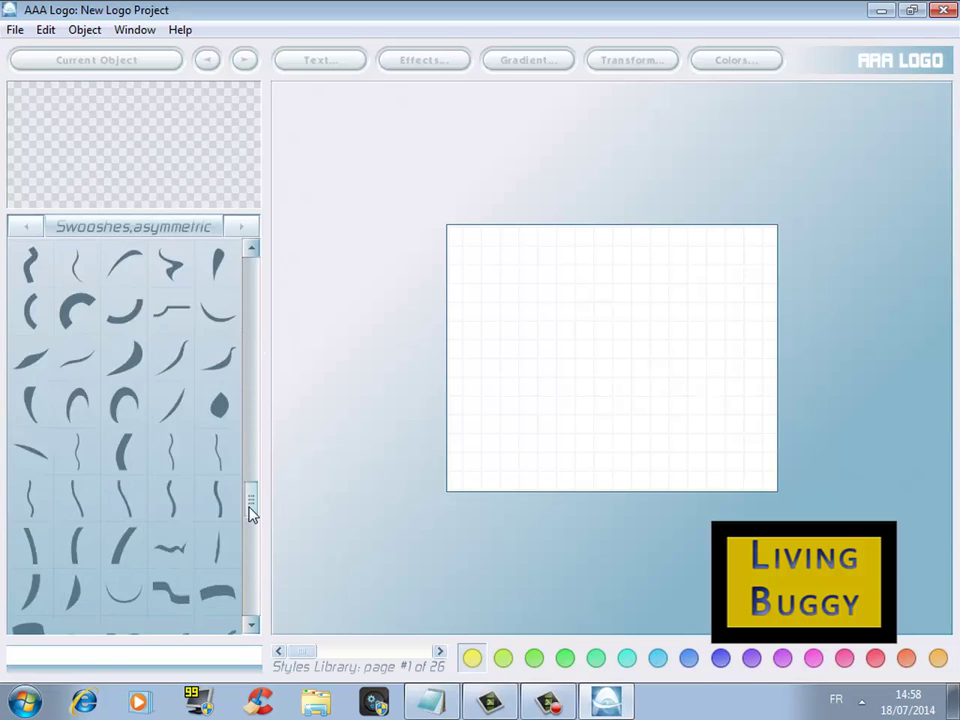
Switch the shape library to the Cartoon #1 category and look through it
click(171, 224)
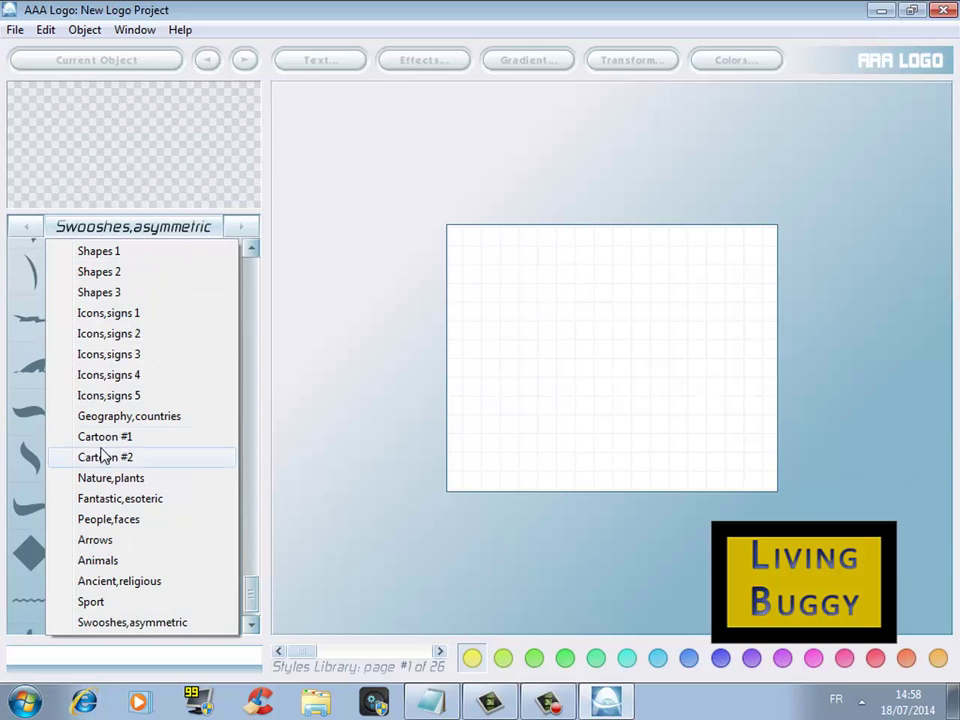
click(104, 436)
scroll(118, 429, down, 1)
scroll(161, 332, up, 3)
click(167, 222)
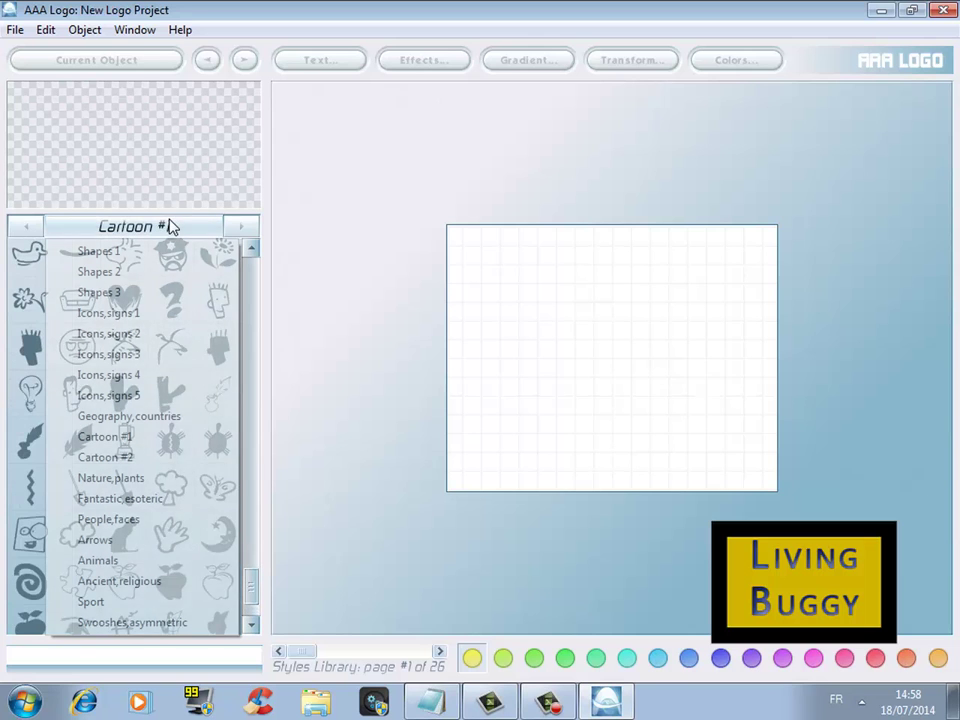
Add the sunglasses face from the People,faces category to the logo
click(104, 518)
scroll(81, 368, down, 5)
scroll(81, 370, up, 1)
scroll(86, 396, down, 1)
click(171, 393)
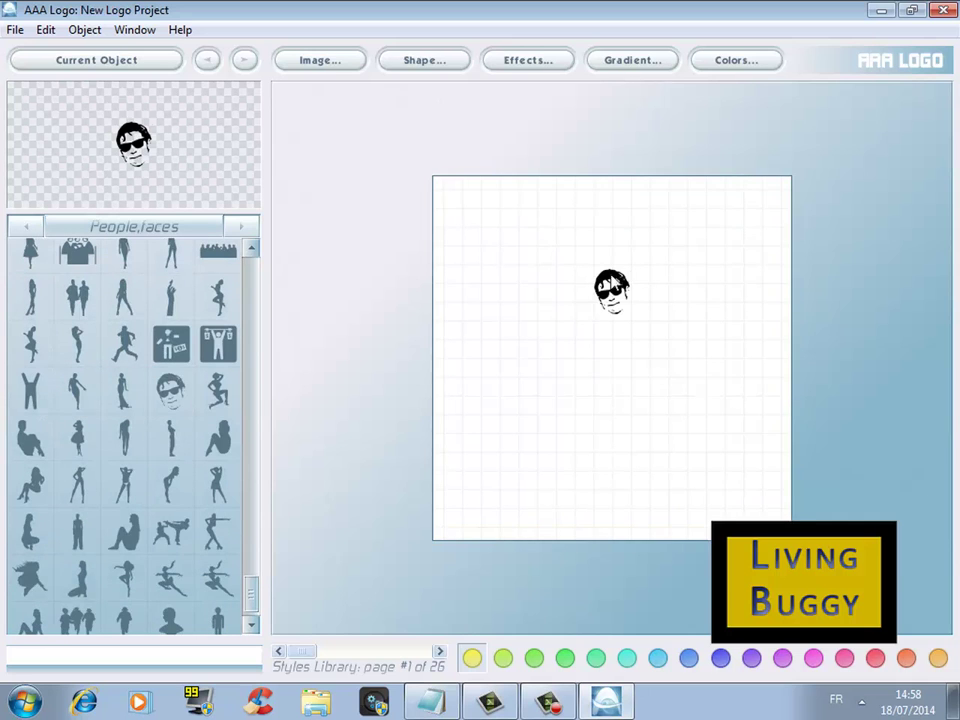
Enlarge the sunglasses face and give it a blue gradient style
scroll(123, 165, up, 2)
scroll(125, 164, up, 1)
scroll(127, 164, up, 2)
scroll(129, 163, up, 2)
scroll(129, 163, up, 2)
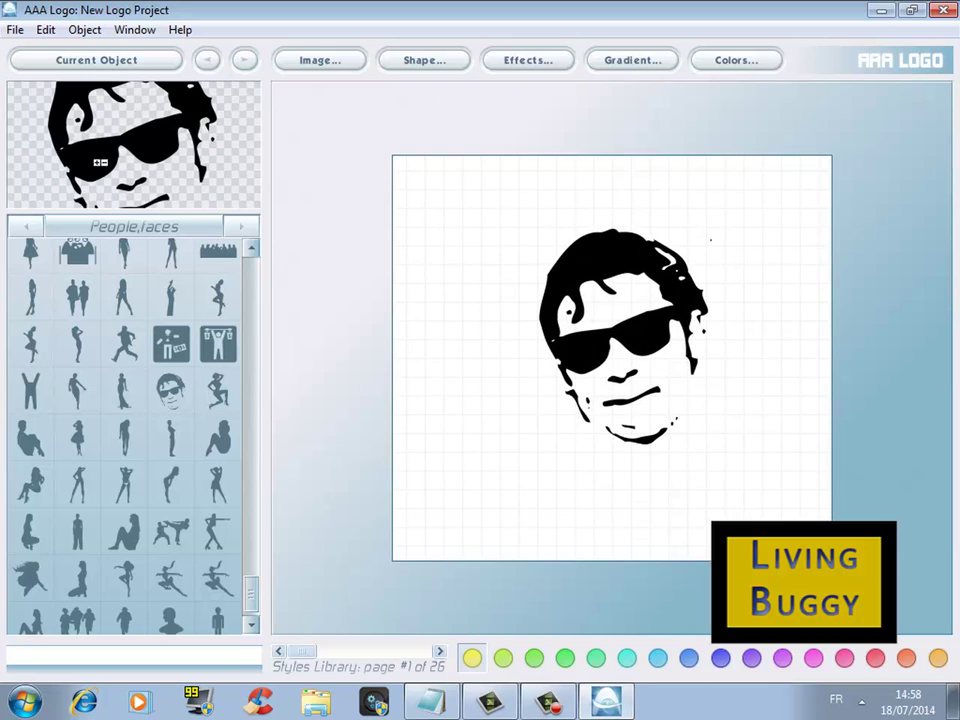
click(937, 657)
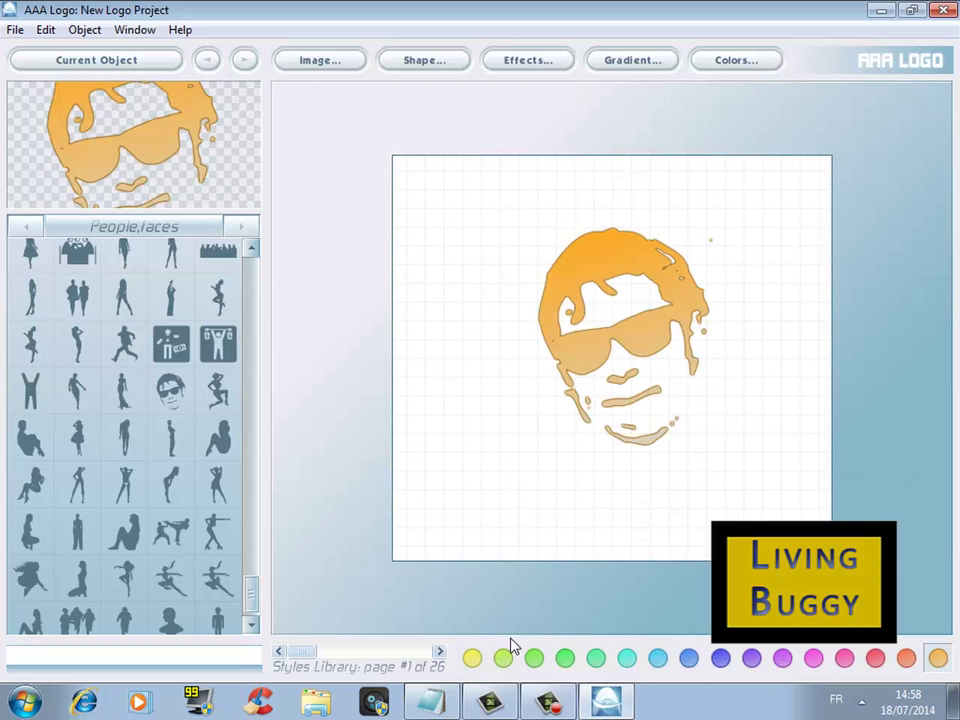
click(689, 657)
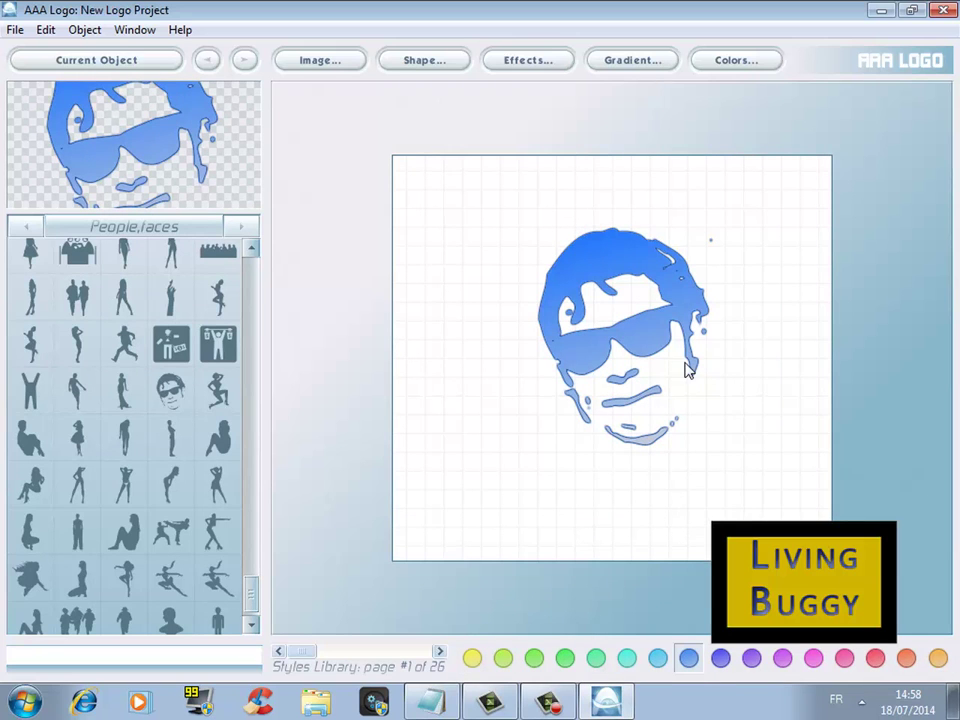
click(422, 61)
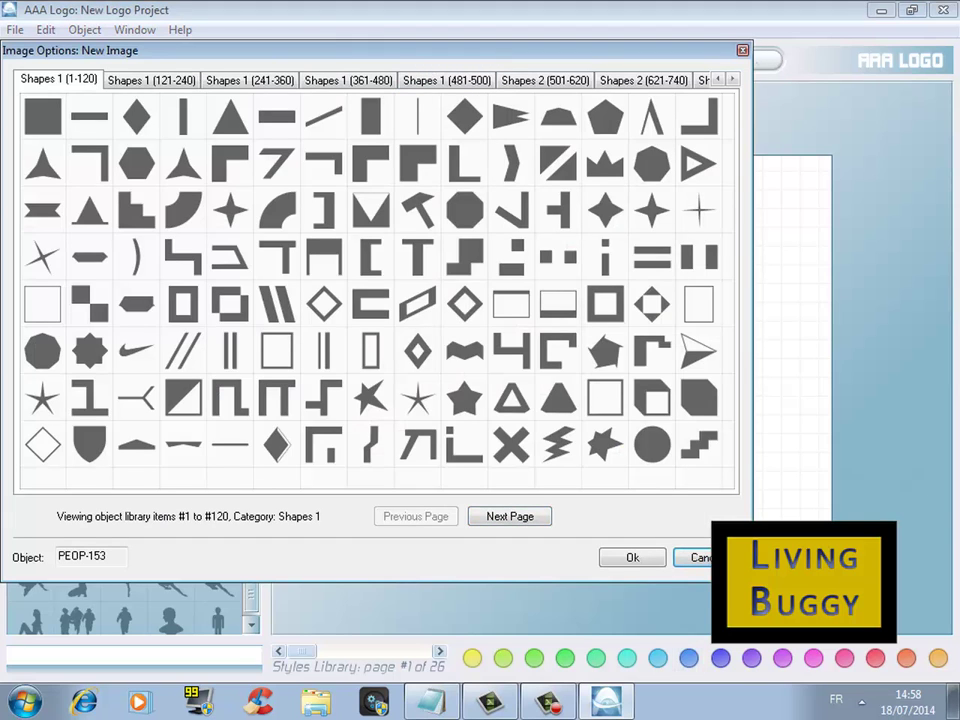
Set the face's effects to strength 10, outline opacity 0 and sharpness 100
click(694, 557)
click(512, 59)
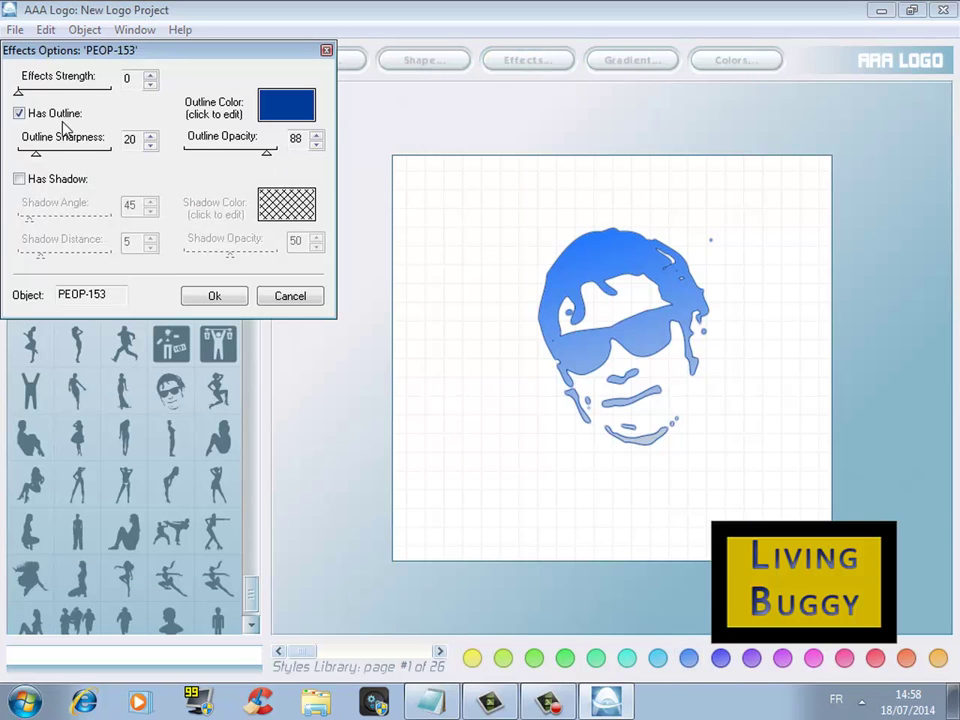
mouse_move(57, 99)
mouse_down()
mouse_move(107, 94)
mouse_move(56, 115)
mouse_move(57, 100)
mouse_move(176, 110)
mouse_up()
mouse_move(266, 153)
mouse_down()
mouse_move(181, 168)
mouse_move(302, 163)
mouse_move(140, 178)
mouse_up()
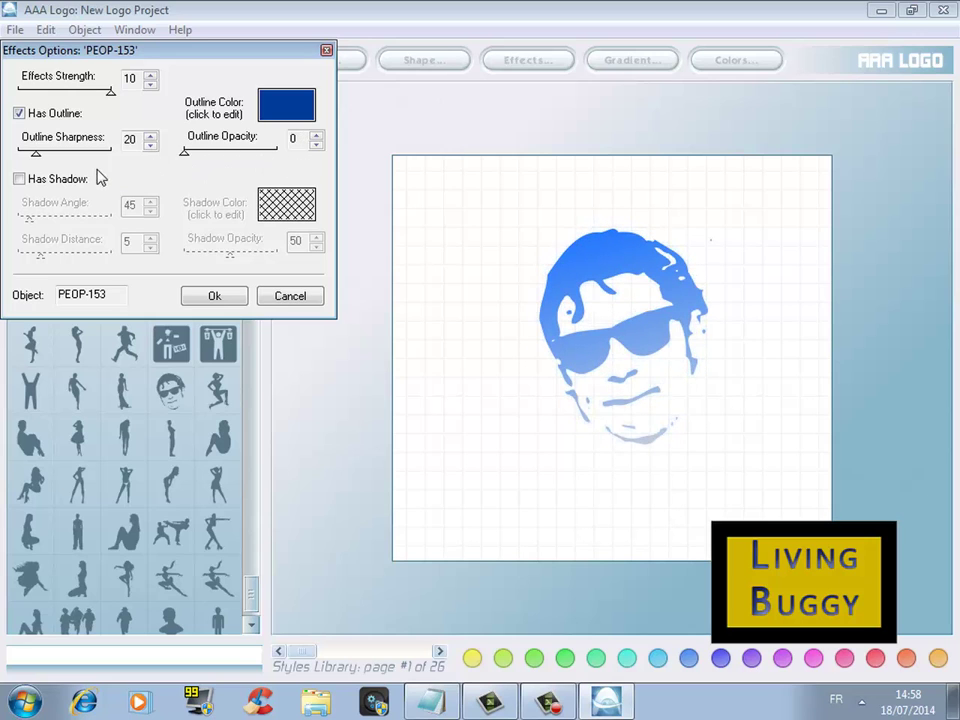
mouse_move(128, 150)
mouse_down()
mouse_move(4, 167)
mouse_move(141, 172)
mouse_up()
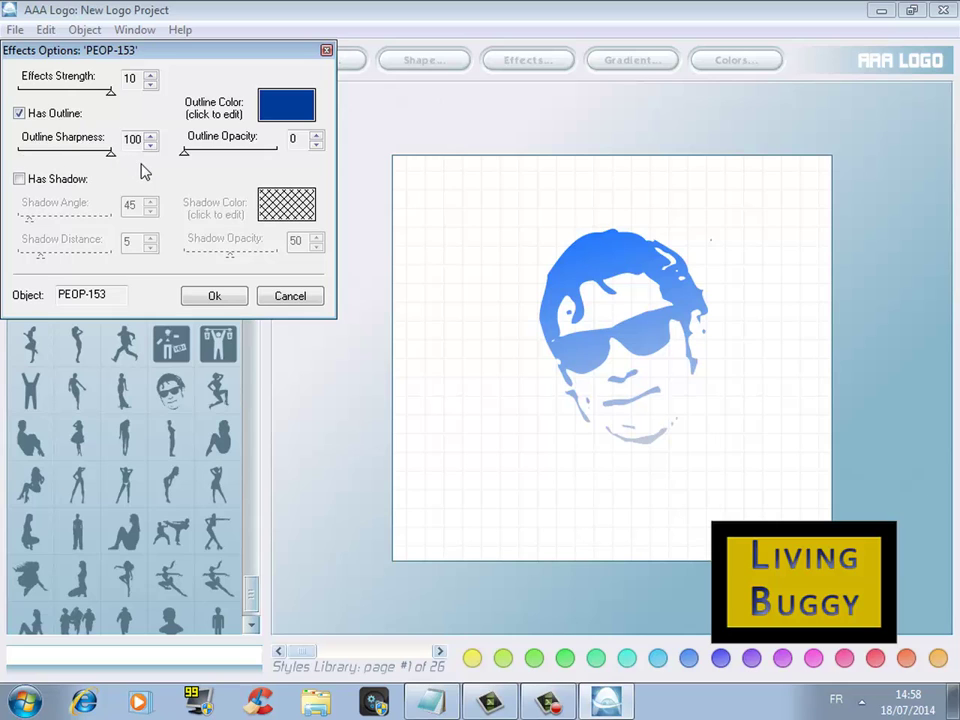
Give the face a drop shadow at angle 0, distance 20, opacity 36
click(55, 180)
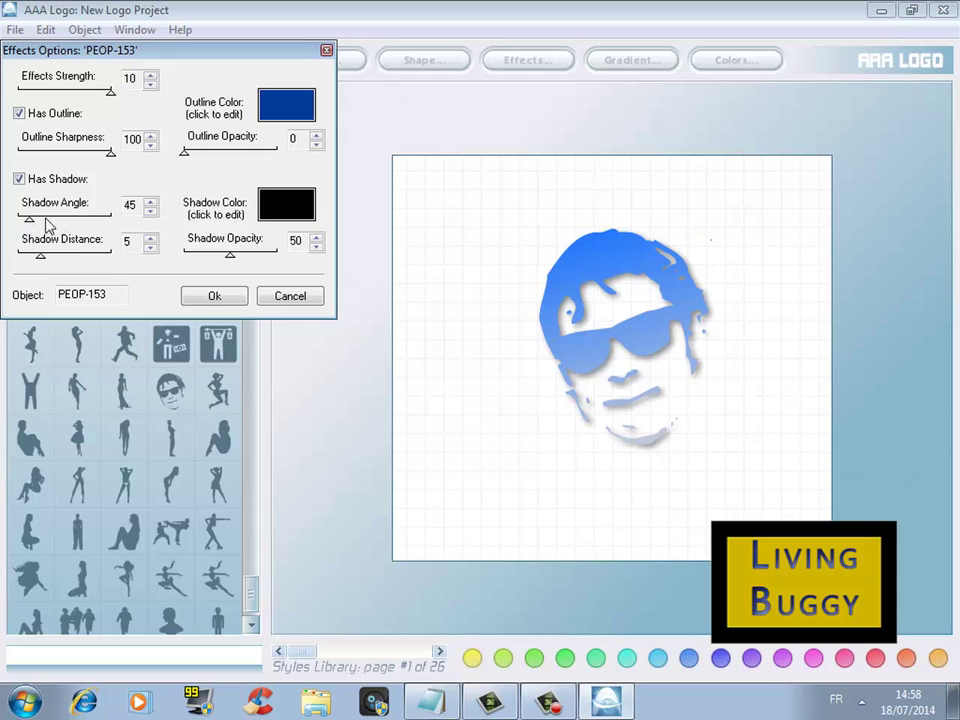
mouse_move(32, 224)
mouse_down()
mouse_move(114, 214)
mouse_move(40, 228)
mouse_move(101, 219)
mouse_up()
mouse_move(44, 261)
mouse_down()
mouse_move(126, 261)
mouse_move(103, 259)
mouse_move(123, 259)
mouse_move(56, 222)
mouse_move(13, 222)
mouse_move(80, 237)
mouse_move(3, 259)
mouse_up()
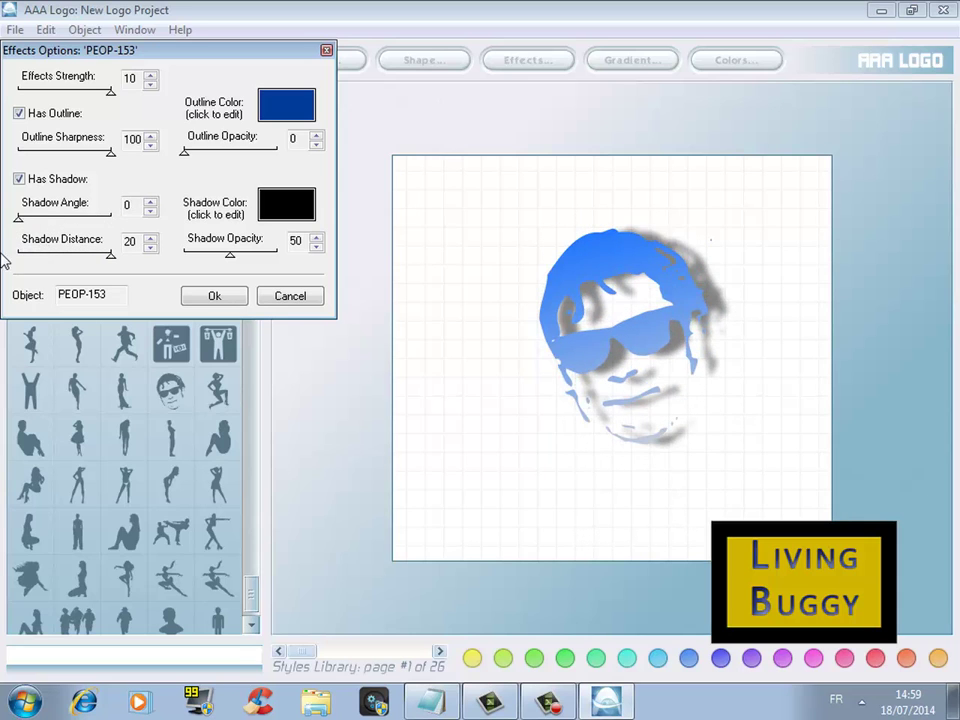
mouse_move(231, 262)
mouse_down()
mouse_move(287, 266)
mouse_move(221, 272)
mouse_up()
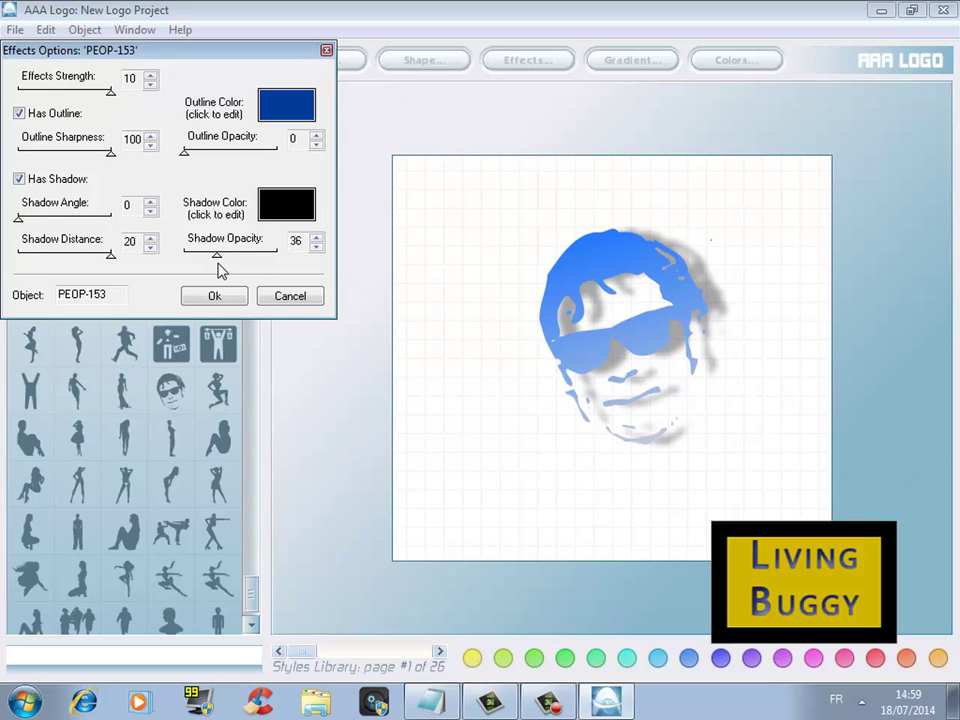
click(236, 306)
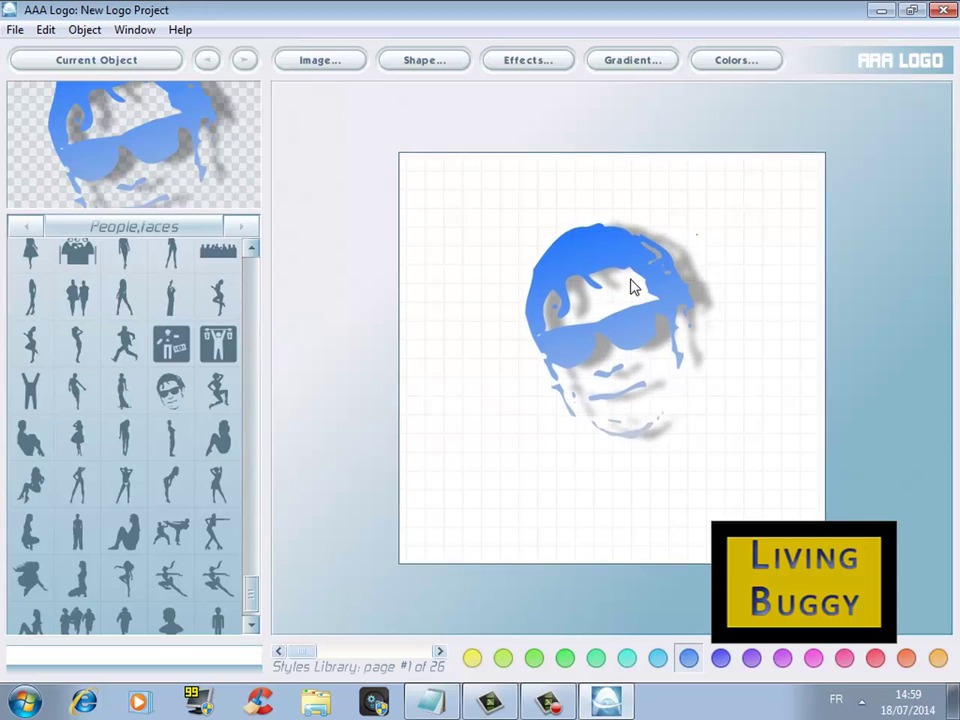
Add a new text object with the name and preview a few fonts
click(85, 30)
click(101, 51)
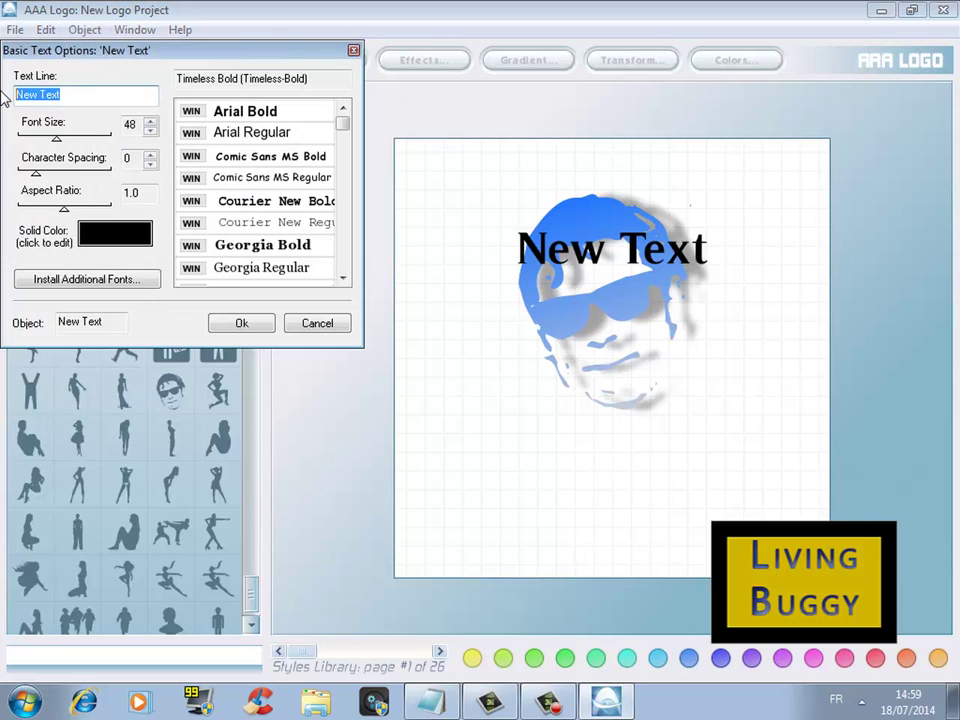
text(Micheal )
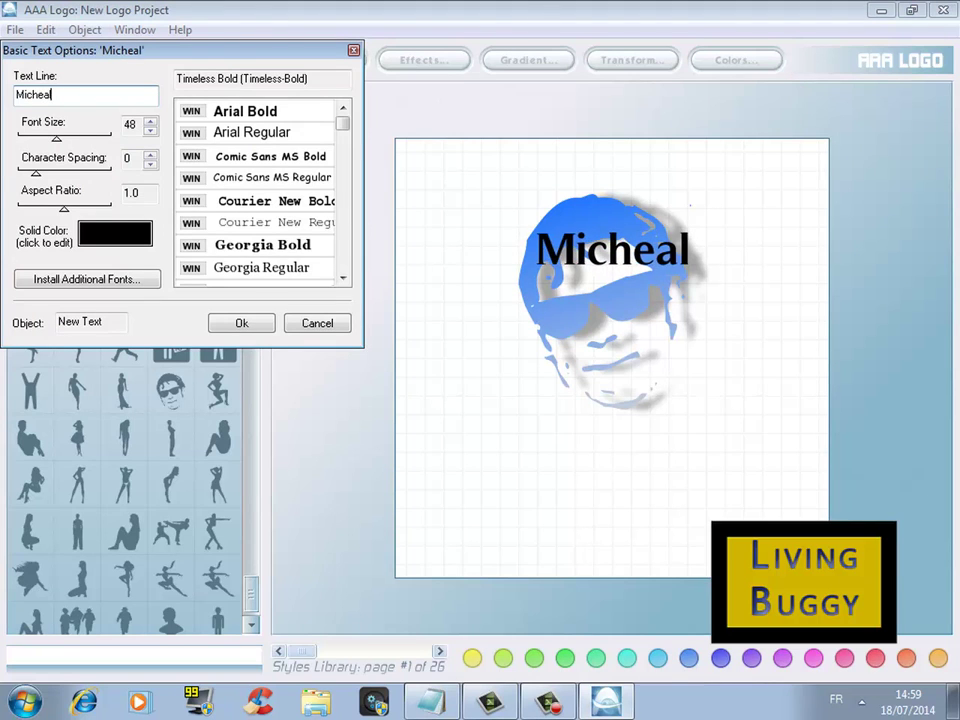
text(Jack)
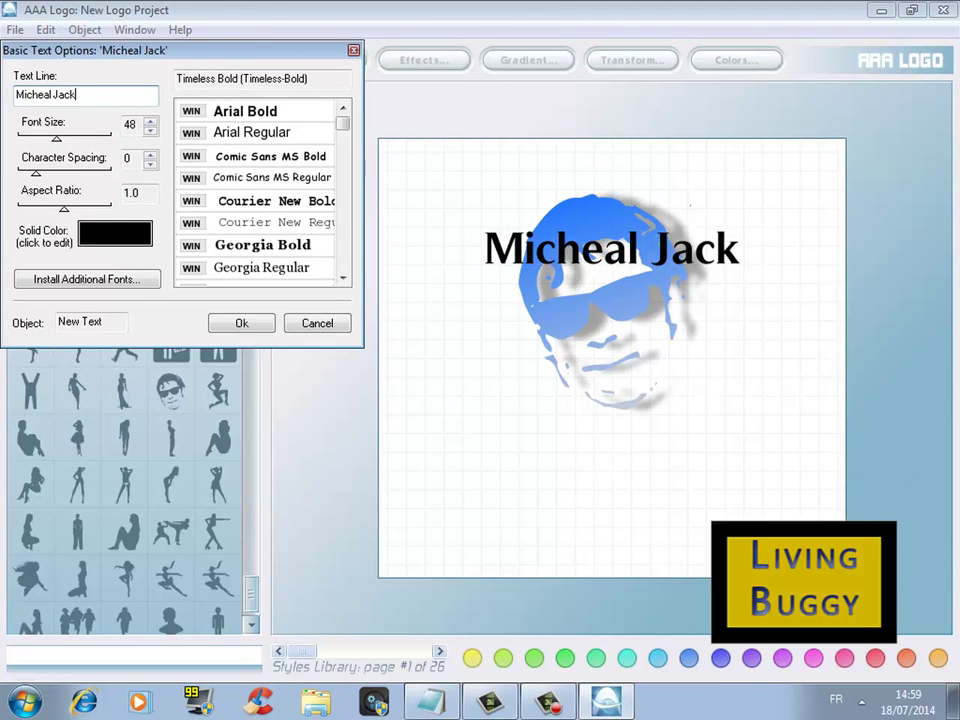
text(son)
key(ctrl+a)
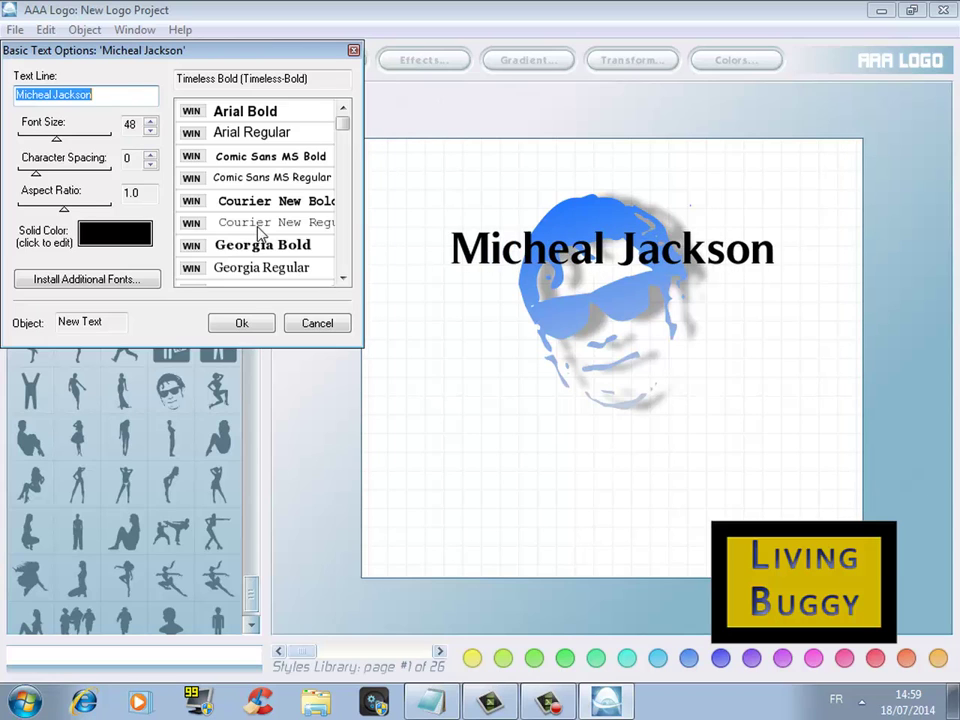
click(245, 201)
click(278, 244)
click(278, 180)
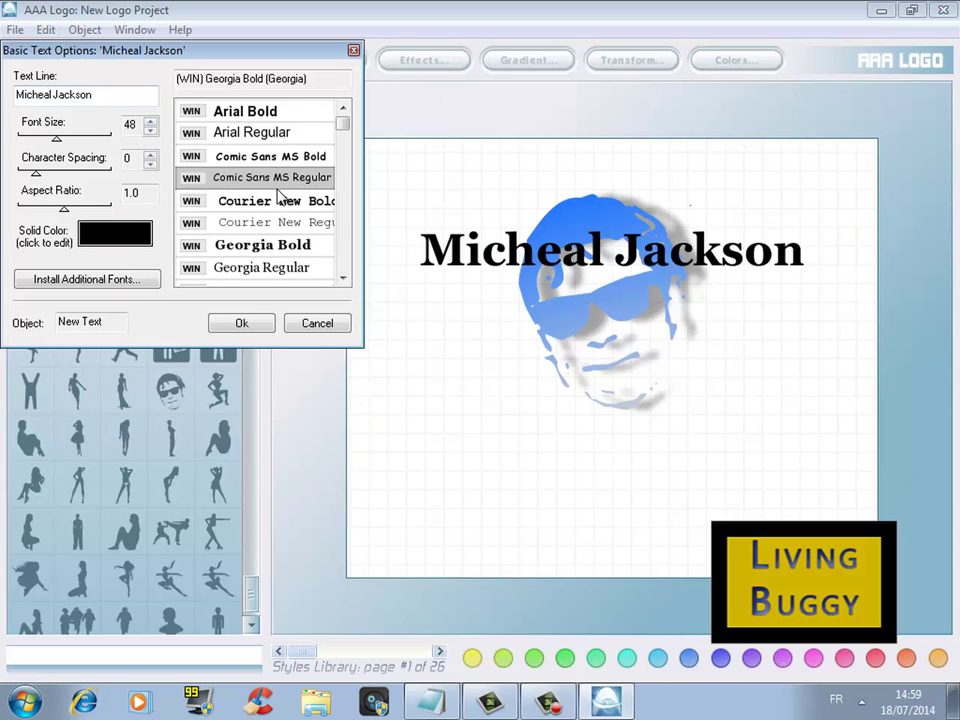
click(268, 203)
Format the name in Georgia Bold, size 49, aspect 0.9, spacing -1, placed below the face
click(41, 95)
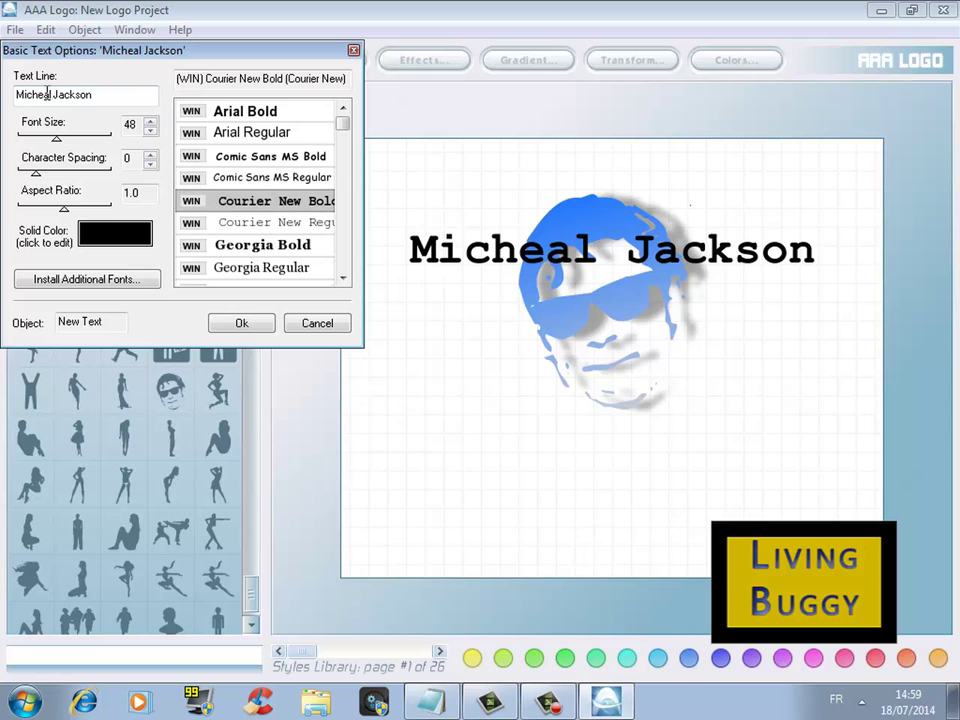
mouse_move(56, 139)
mouse_down()
mouse_move(40, 172)
mouse_move(17, 180)
mouse_up()
drag(63, 210, 61, 210)
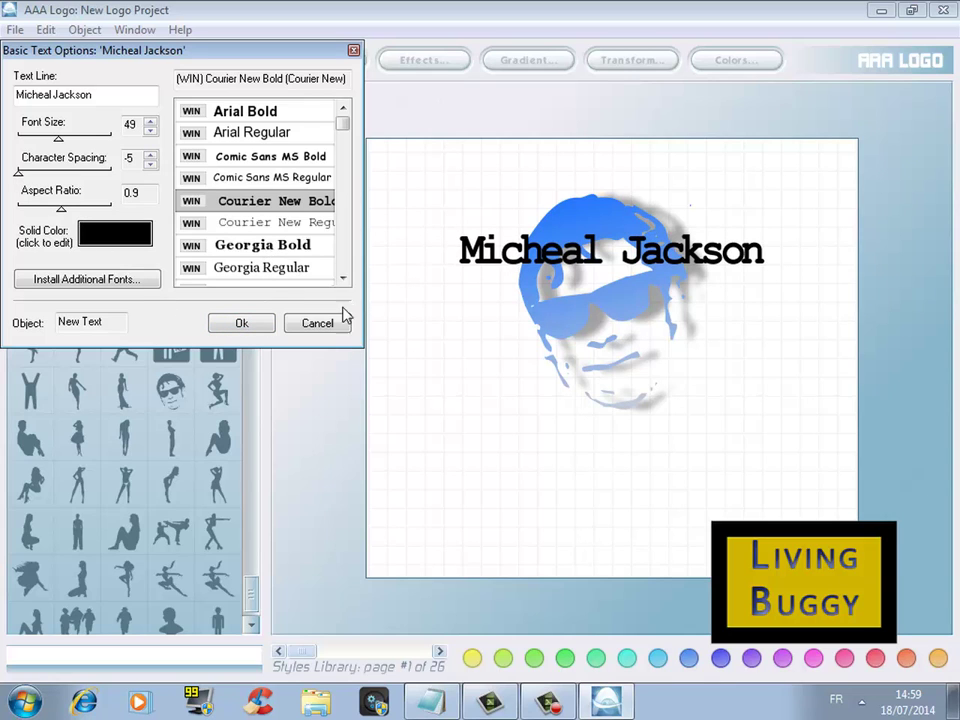
click(266, 248)
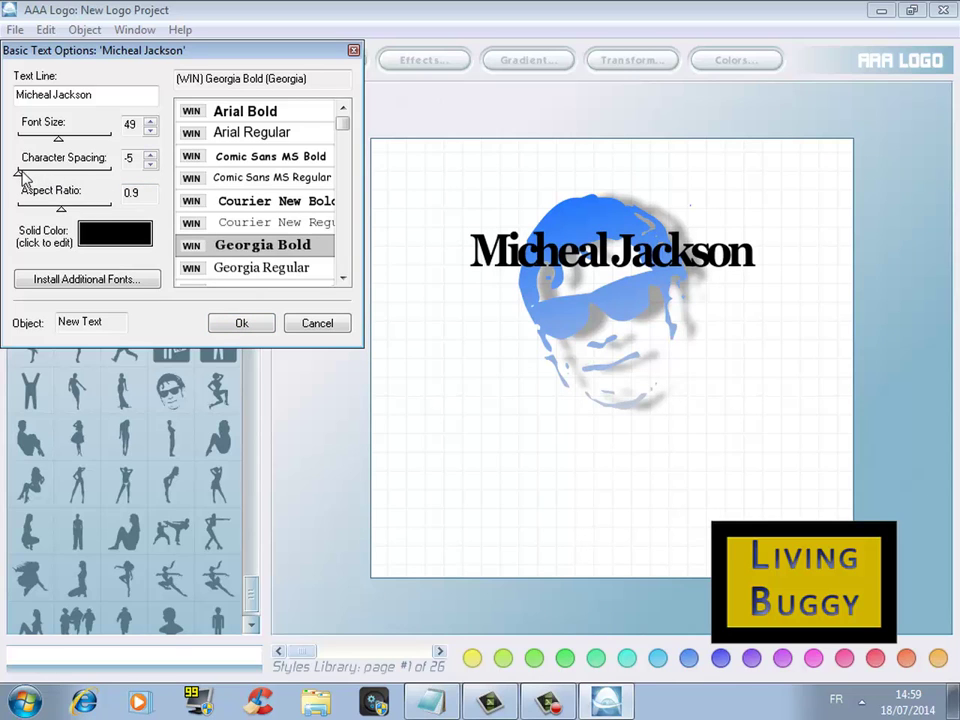
drag(20, 174, 32, 178)
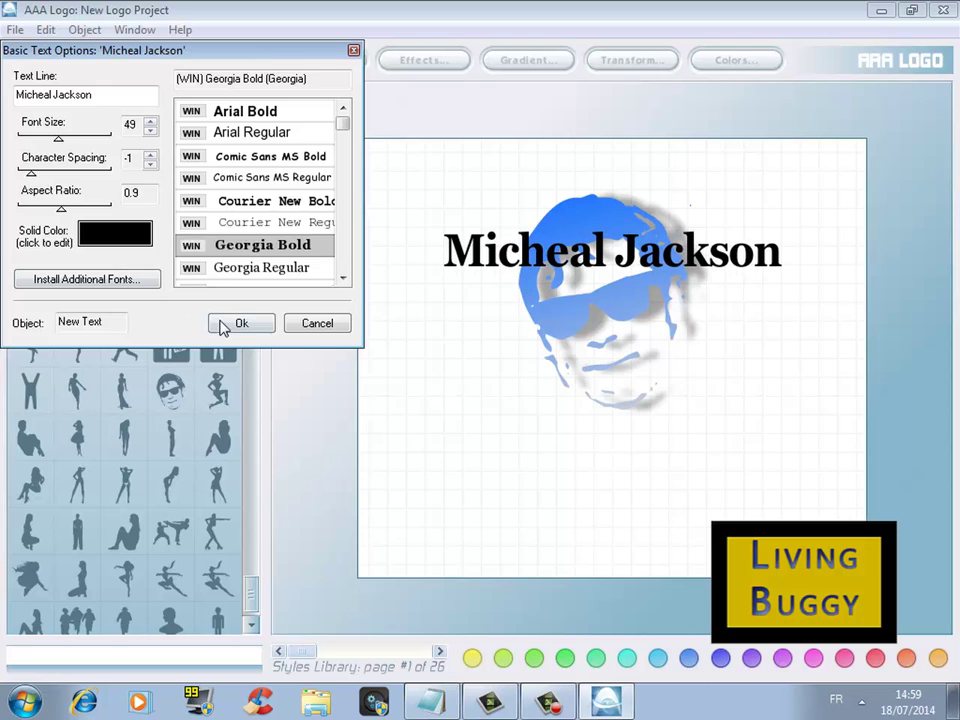
click(236, 323)
drag(585, 254, 595, 428)
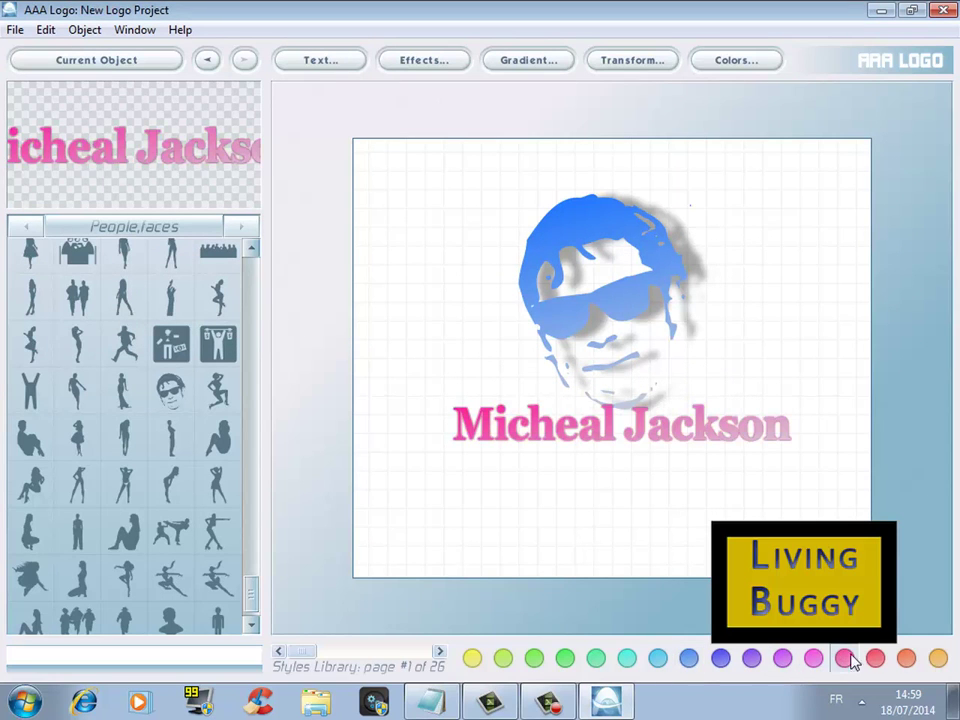
Give the name an indigo gradient from styles page 2 and nudge it slightly lower
click(937, 657)
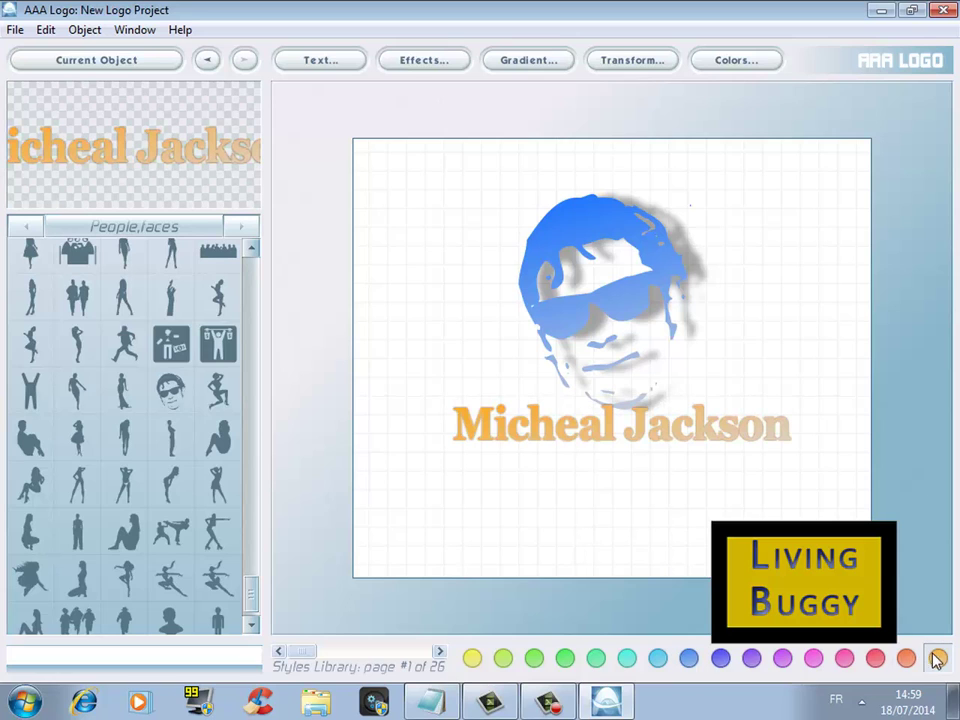
click(720, 659)
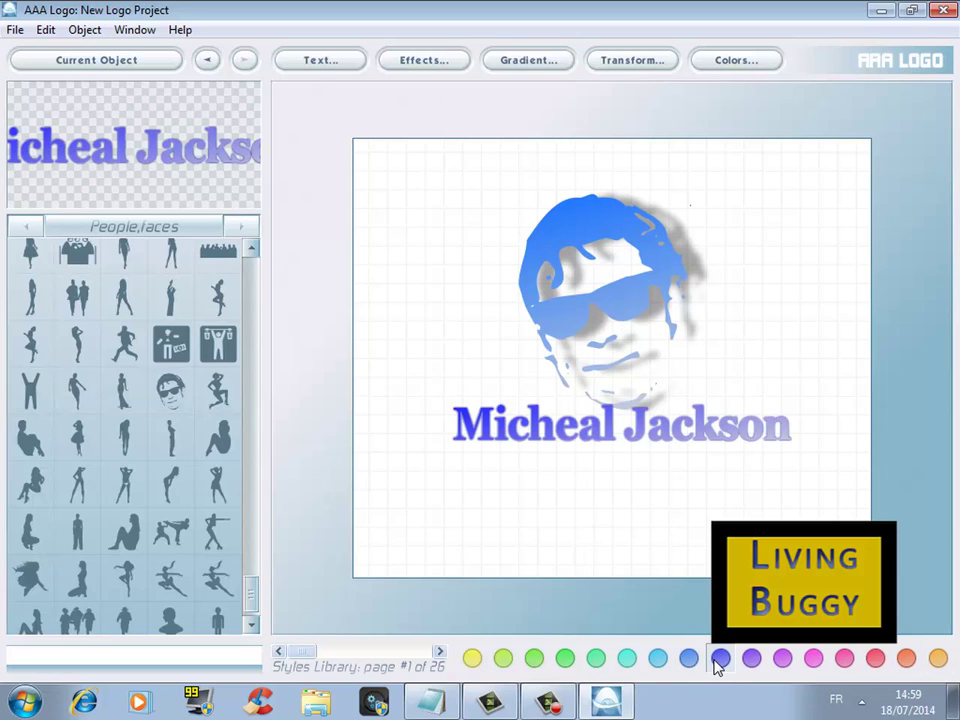
click(439, 652)
click(690, 659)
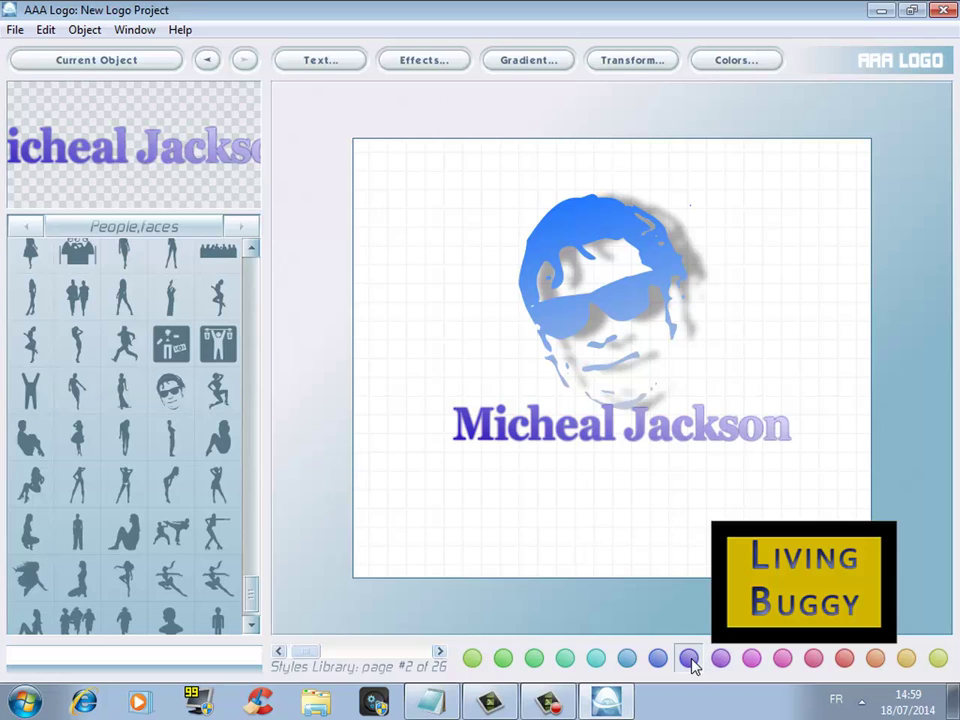
drag(620, 425, 623, 445)
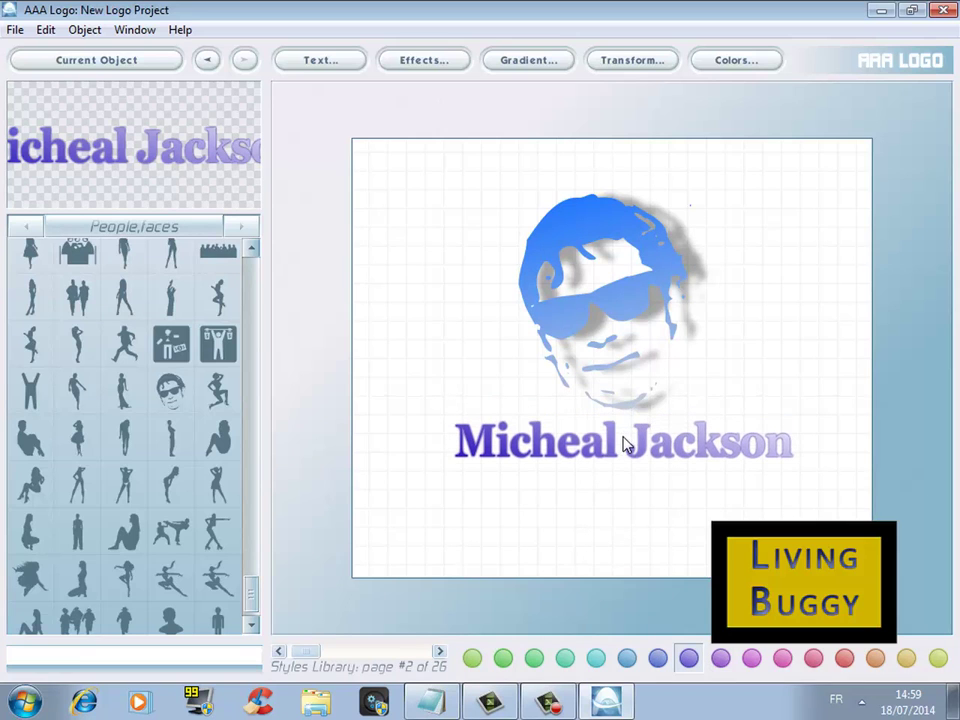
click(517, 66)
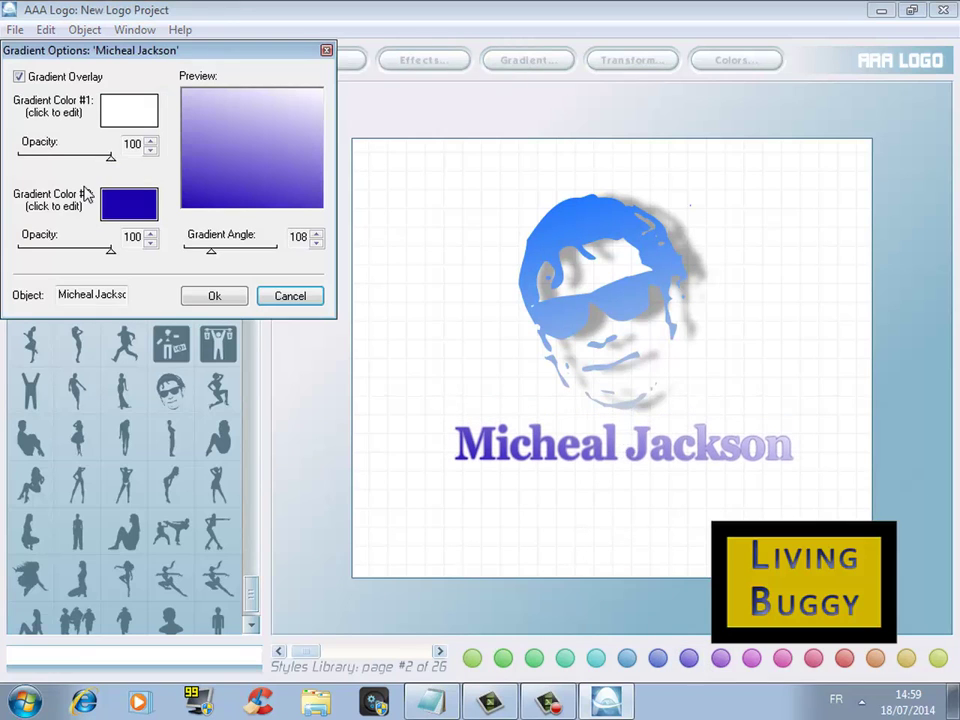
Try gradient opacities and angle 230, then turn off Gradient Overlay for black text
mouse_move(97, 158)
mouse_down()
mouse_move(11, 182)
mouse_move(173, 185)
mouse_up()
mouse_move(113, 256)
mouse_down()
mouse_move(15, 262)
mouse_move(283, 250)
mouse_up()
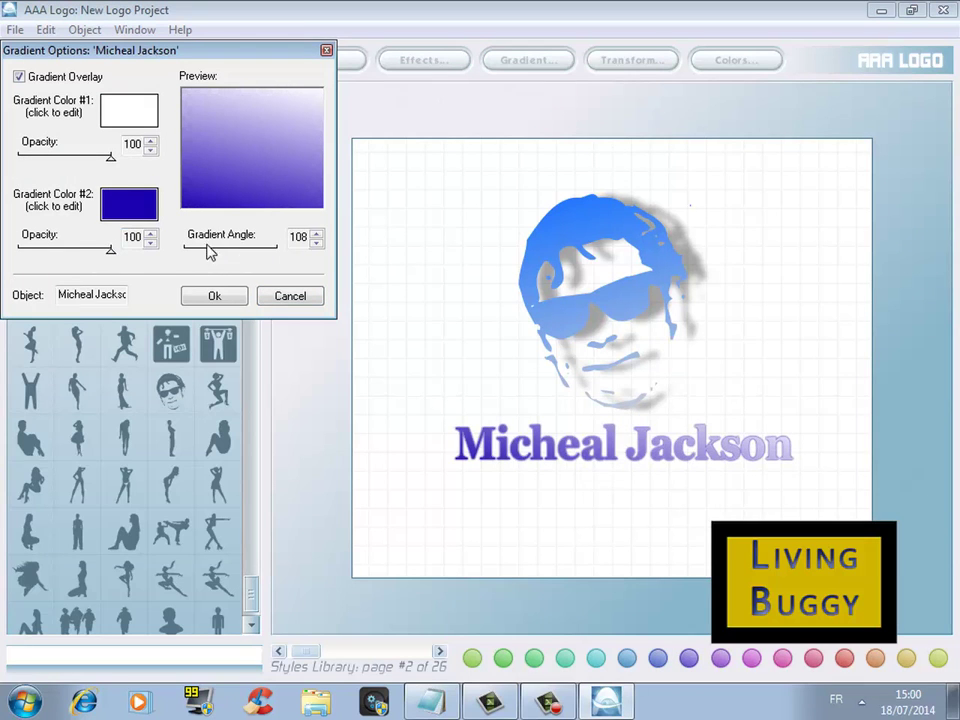
mouse_move(213, 258)
mouse_down()
mouse_move(311, 272)
mouse_move(248, 271)
mouse_up()
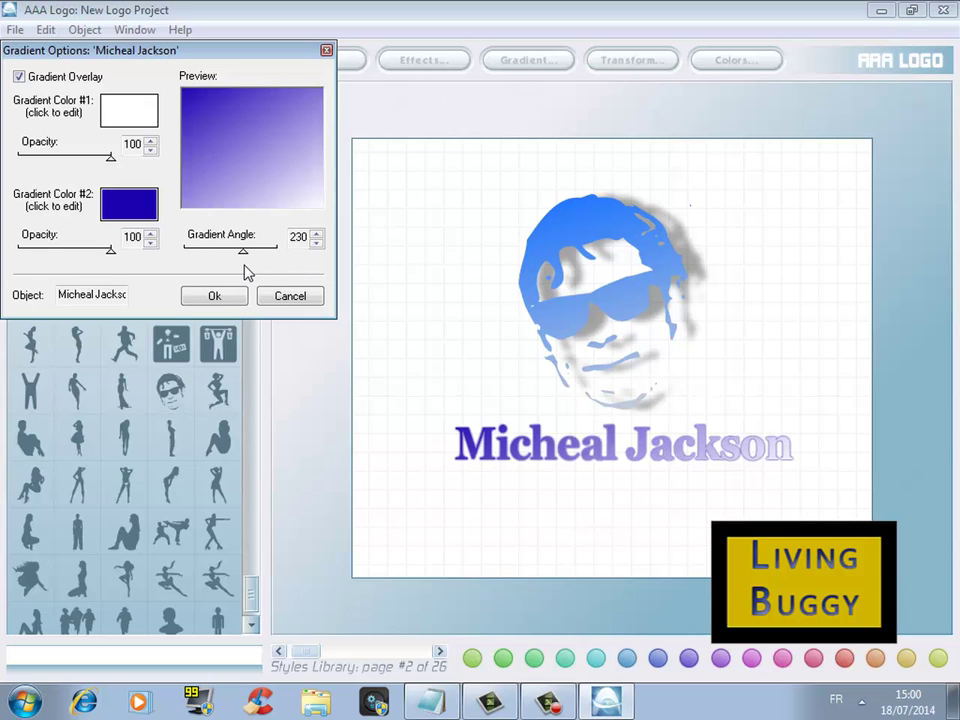
click(19, 77)
click(19, 77)
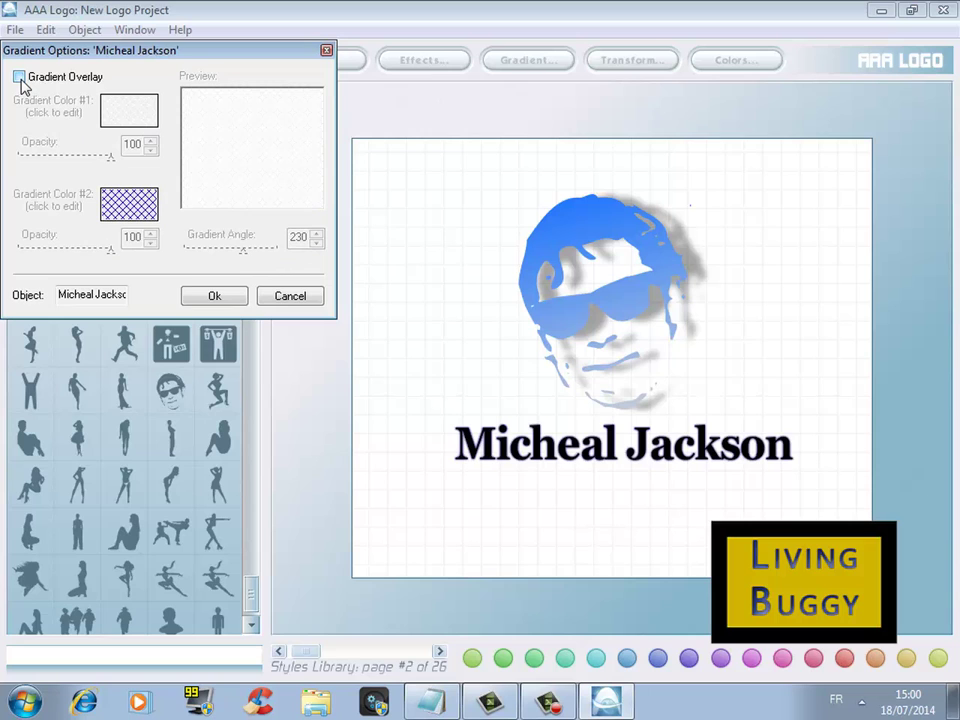
click(234, 296)
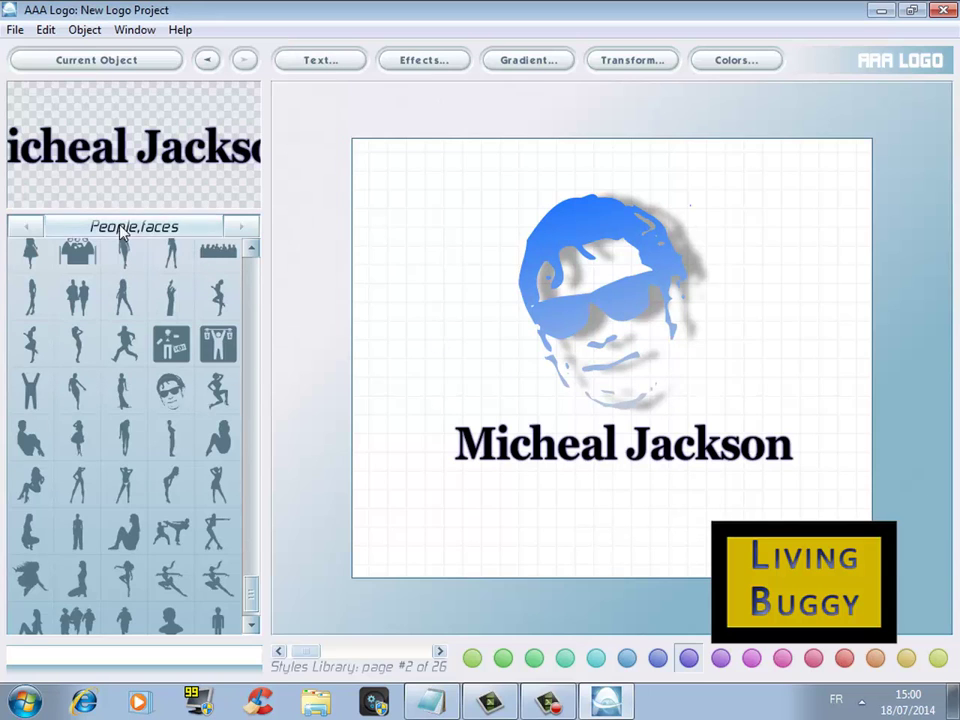
Start a new blank project without saving and centre a Shapes 1 square on the page
click(15, 30)
click(62, 86)
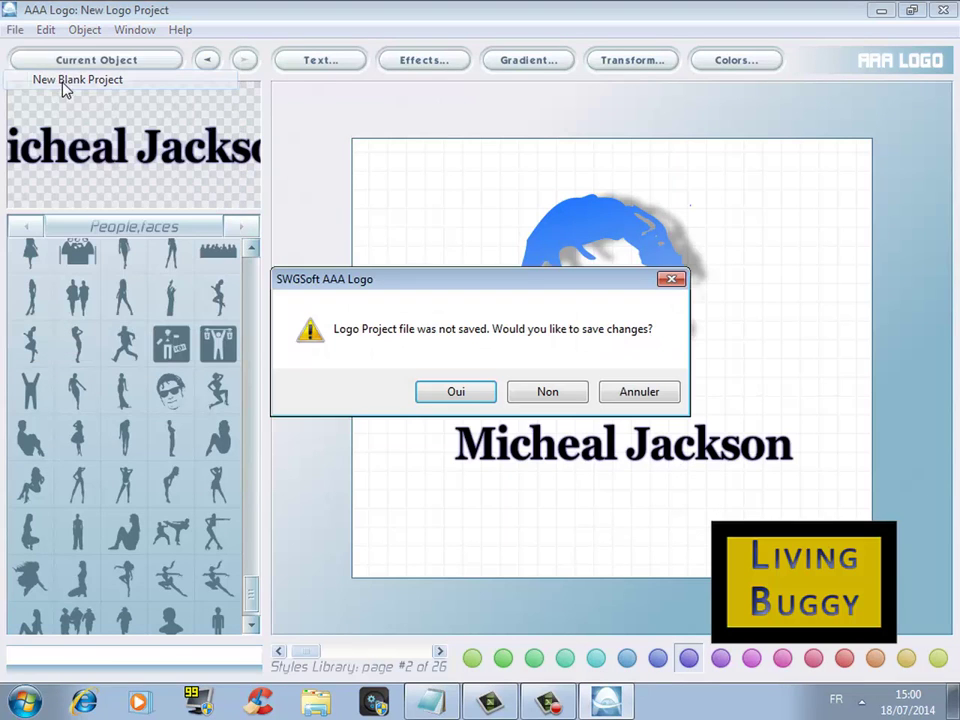
click(545, 390)
click(135, 232)
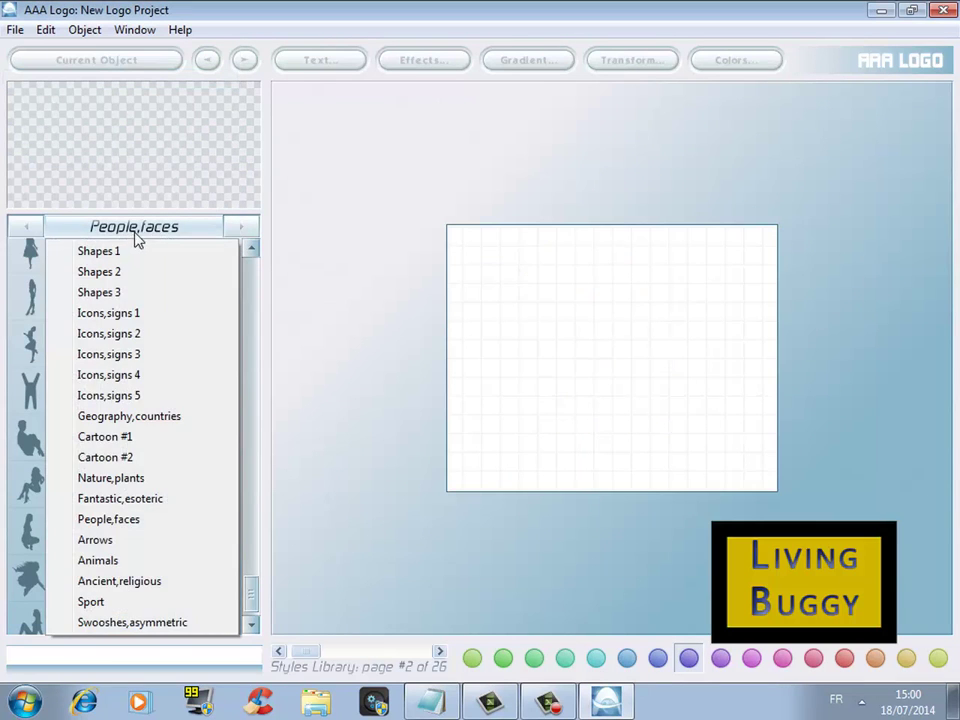
click(115, 255)
scroll(60, 295, up, 1)
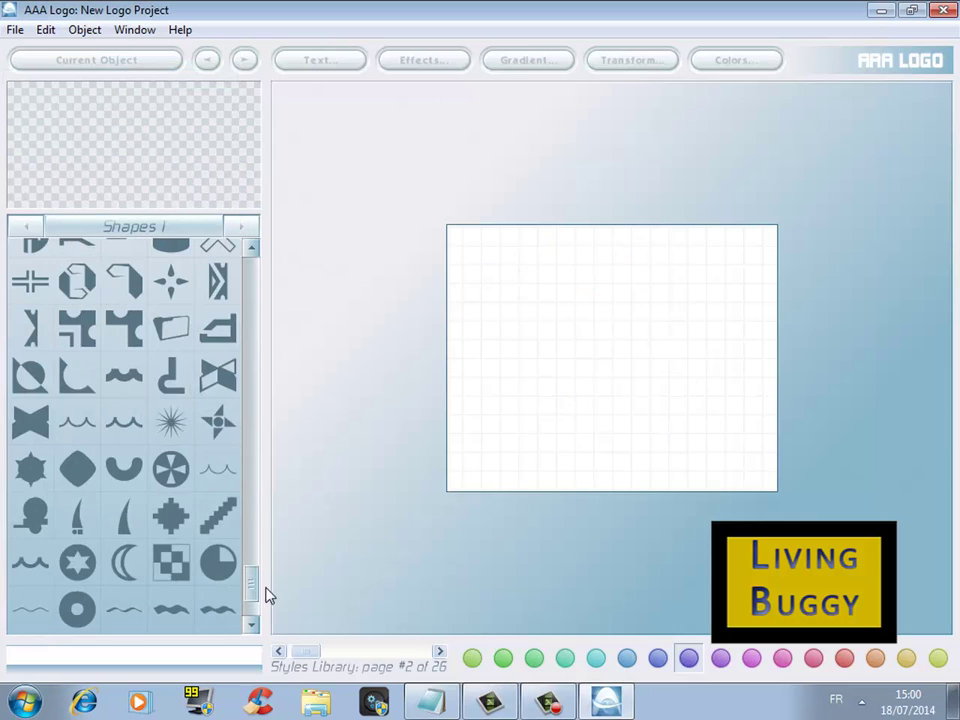
drag(252, 585, 243, 245)
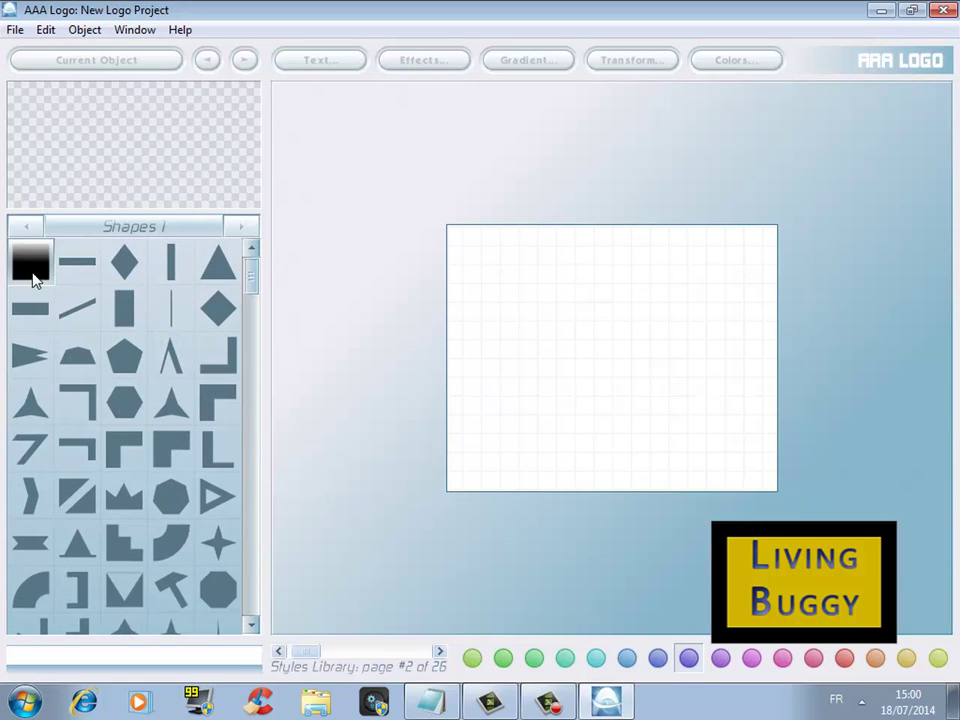
click(33, 280)
drag(617, 332, 619, 395)
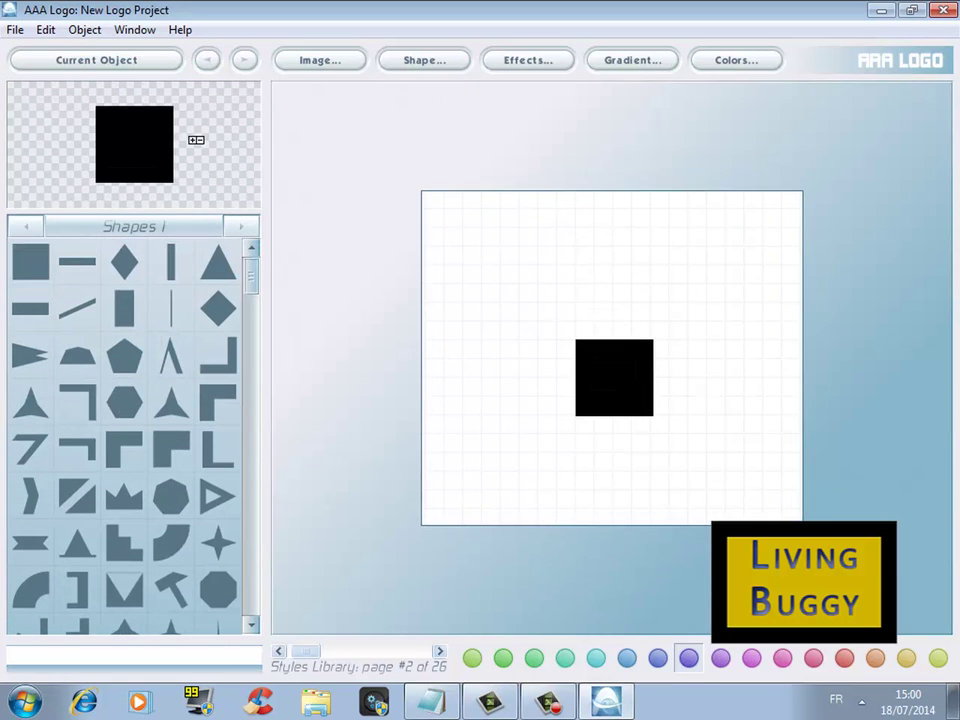
Enlarge the square, fill it with a yellow-green gradient, and show the Icons,signs 1 library
scroll(196, 140, up, 1)
scroll(180, 174, up, 1)
scroll(180, 150, up, 1)
scroll(598, 410, up, 1)
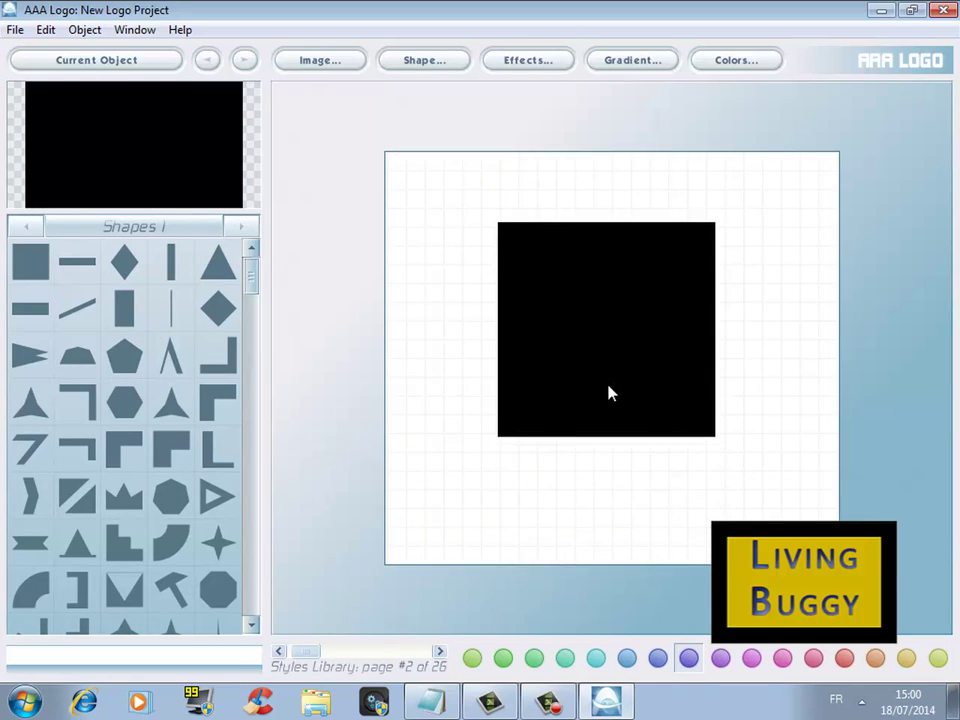
click(534, 657)
click(565, 657)
click(472, 658)
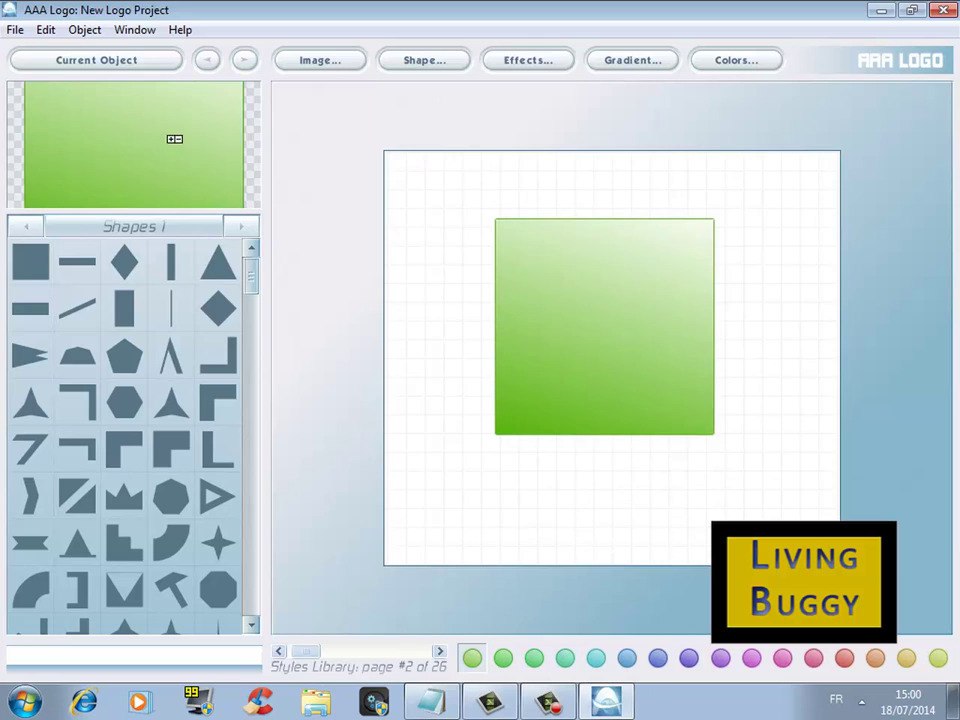
click(140, 221)
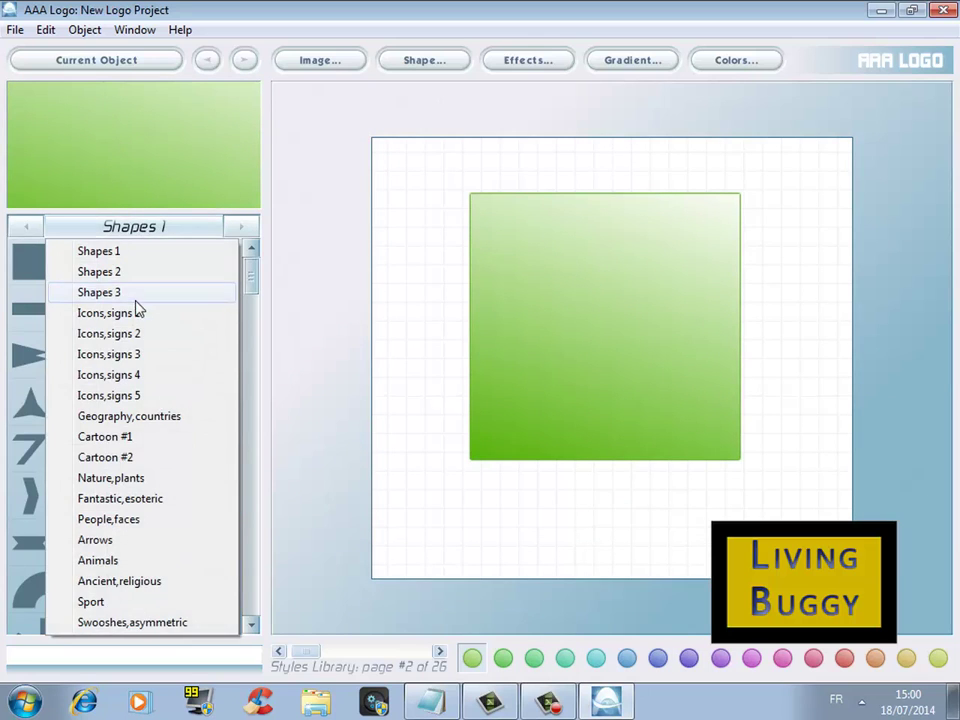
click(137, 312)
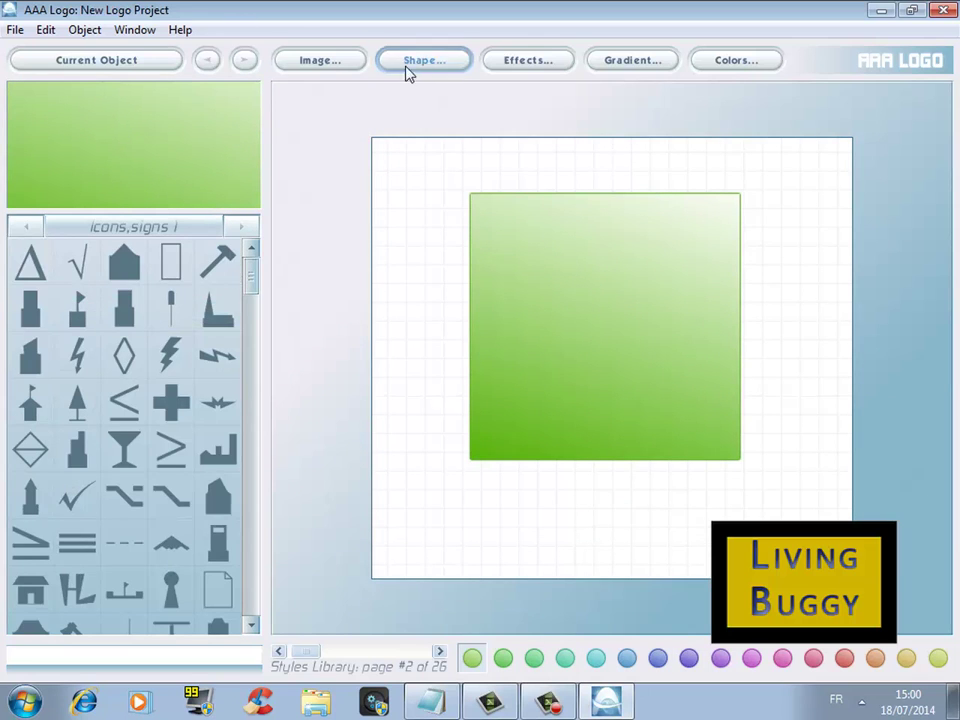
Add the Icons,signs 1 hammer as a new image, moved down and enlarged on the square
click(407, 63)
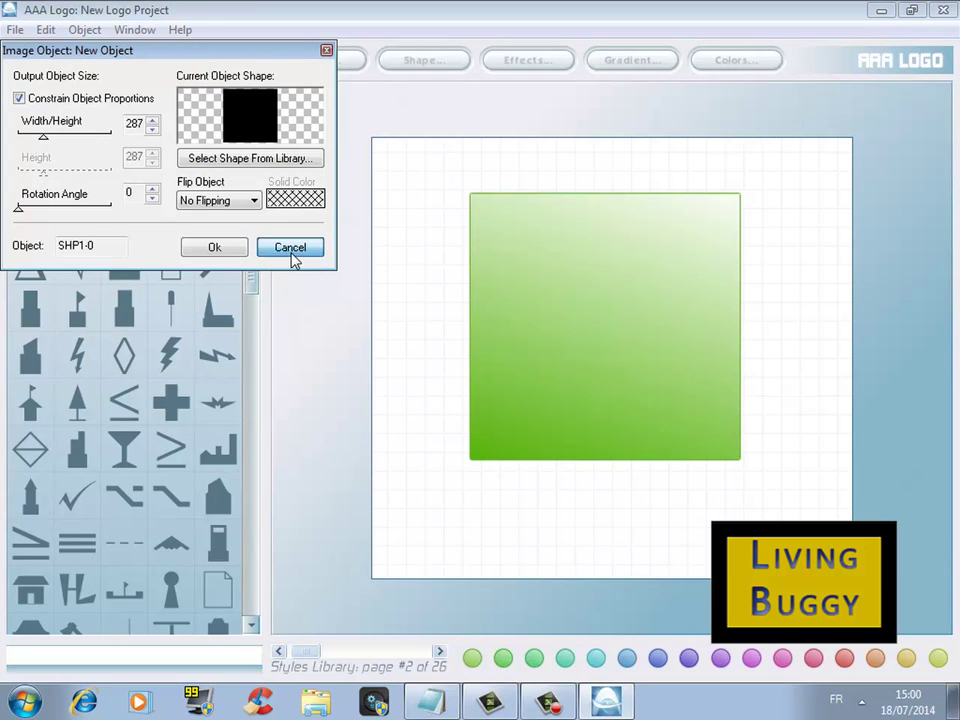
click(287, 252)
click(84, 30)
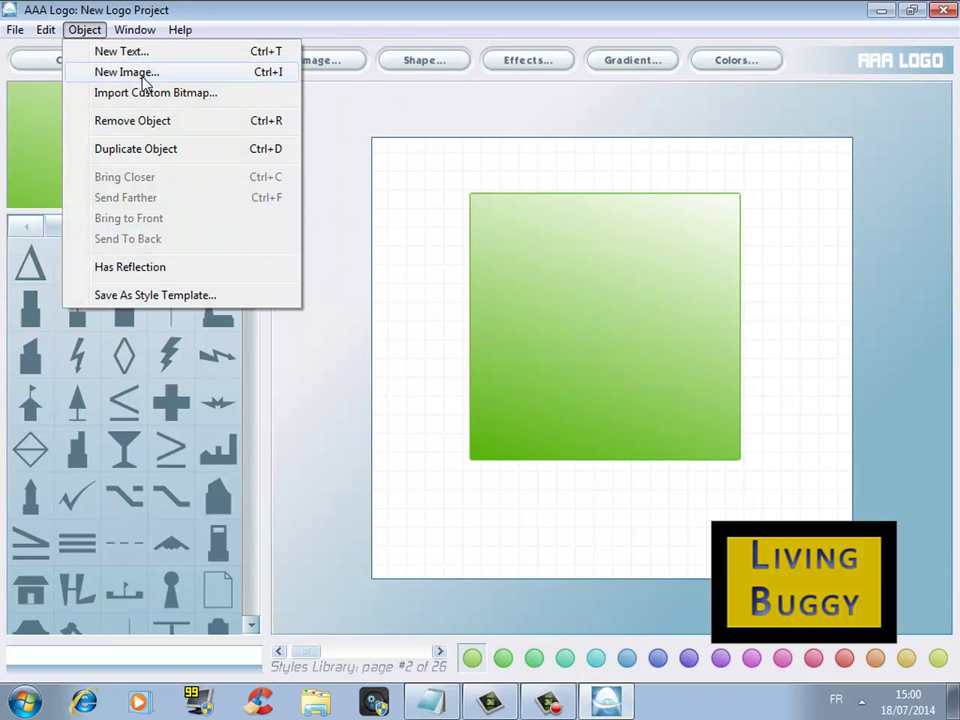
click(126, 72)
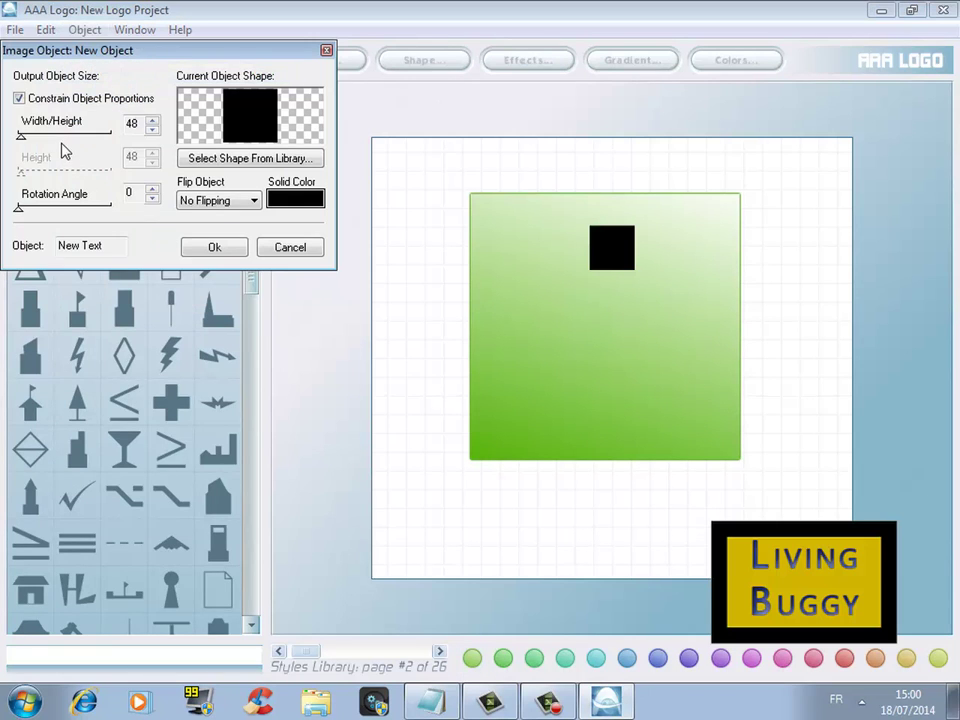
click(212, 248)
mouse_move(621, 232)
mouse_down()
mouse_move(624, 331)
mouse_move(624, 305)
mouse_up()
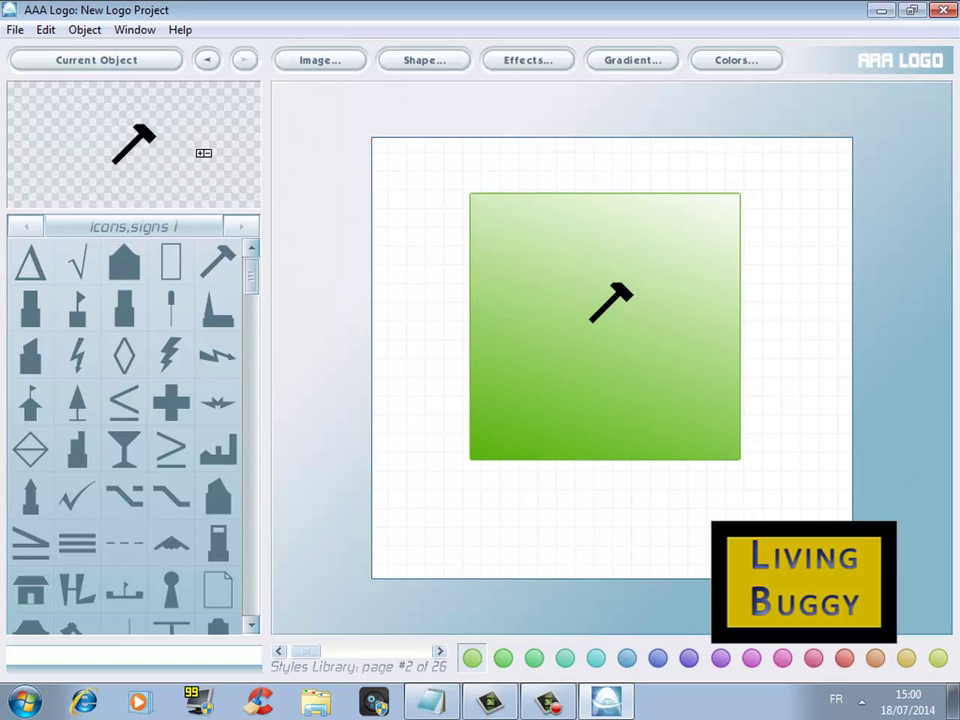
drag(244, 163, 101, 168)
scroll(120, 158, up, 1)
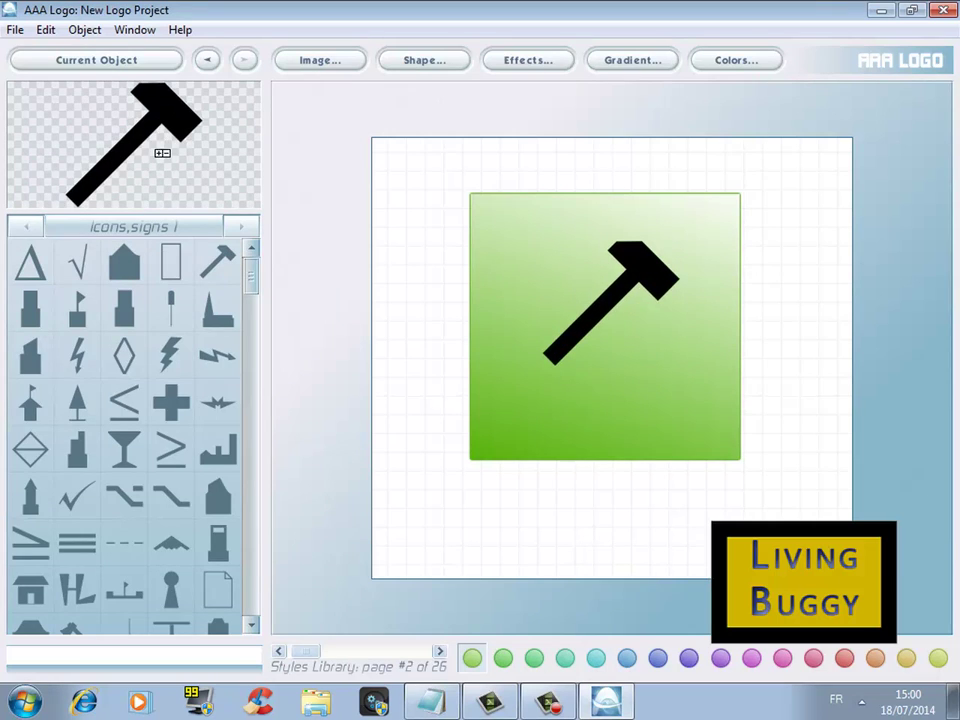
scroll(165, 154, up, 2)
scroll(139, 154, up, 2)
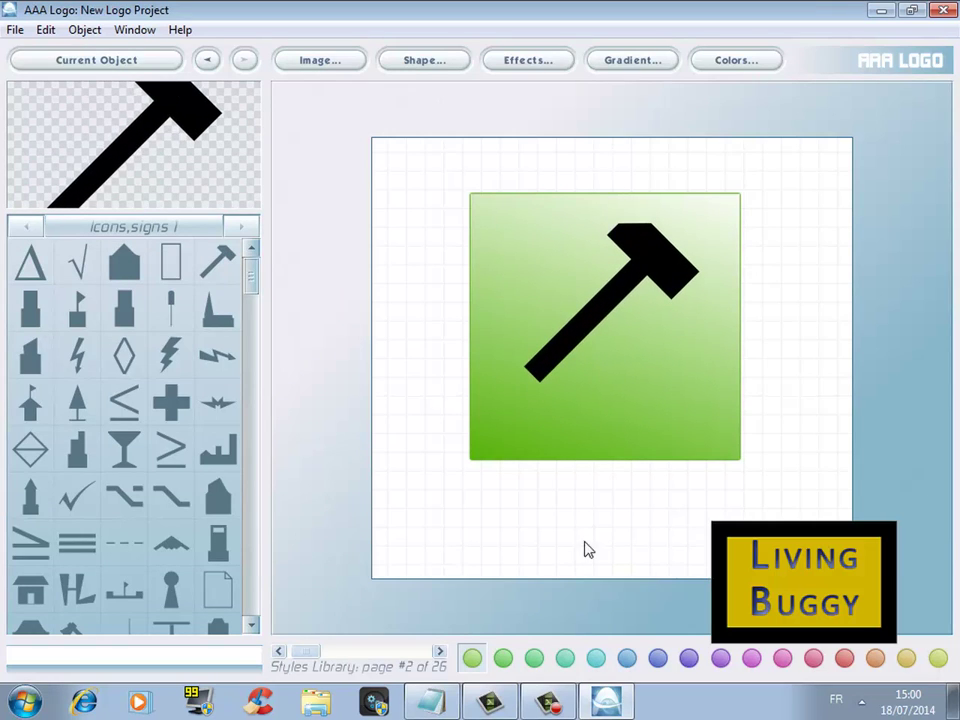
Give the hammer a blurred outline with sharpness about 89 and raised strength
click(521, 64)
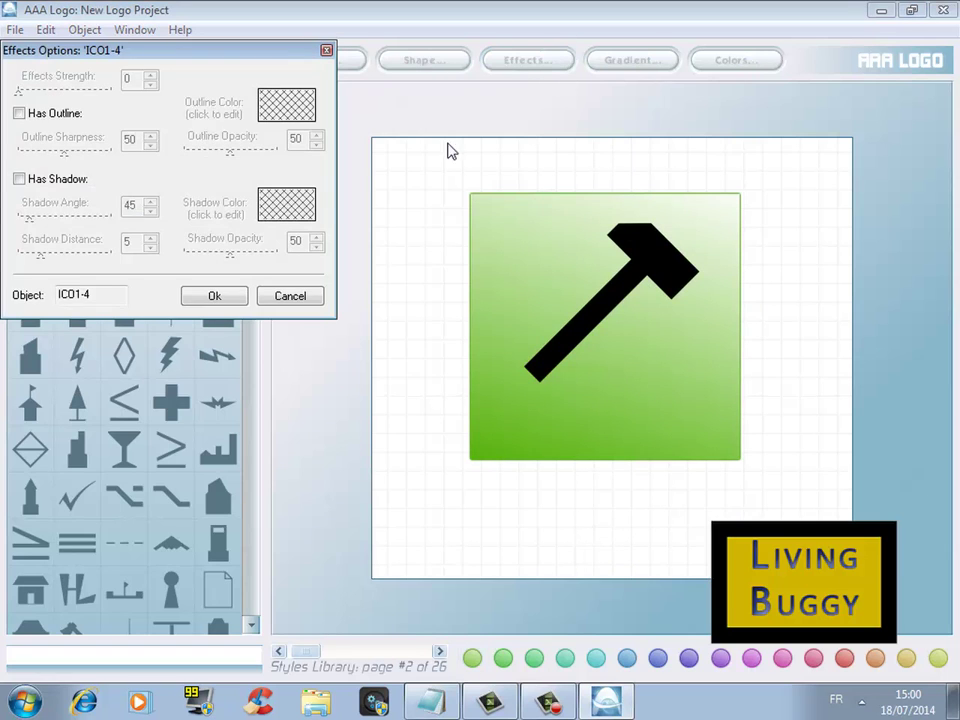
click(52, 113)
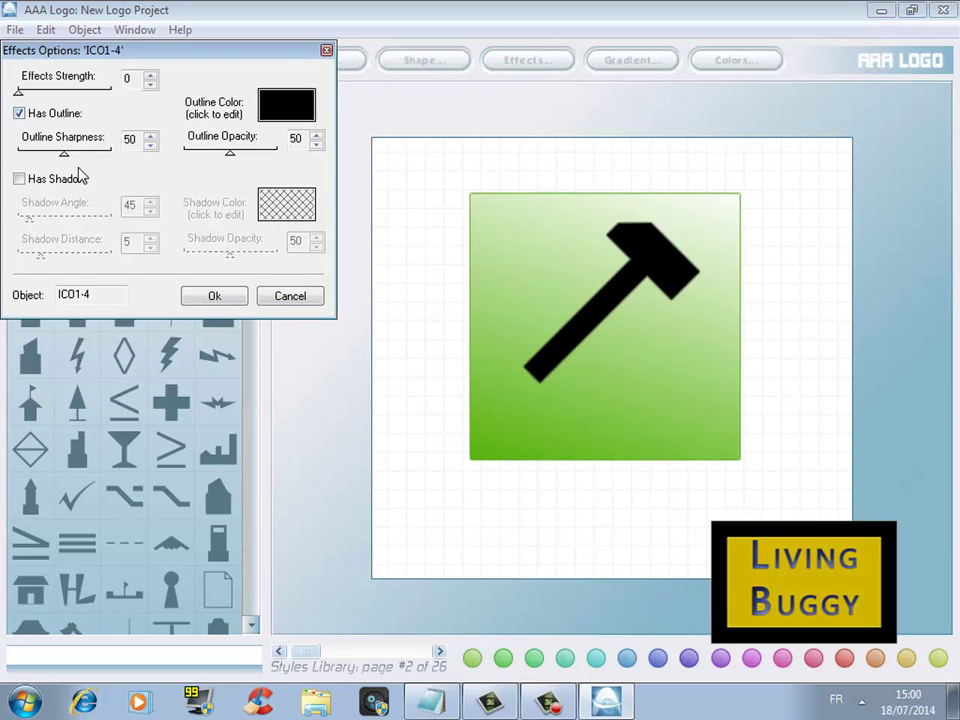
drag(71, 157, 104, 153)
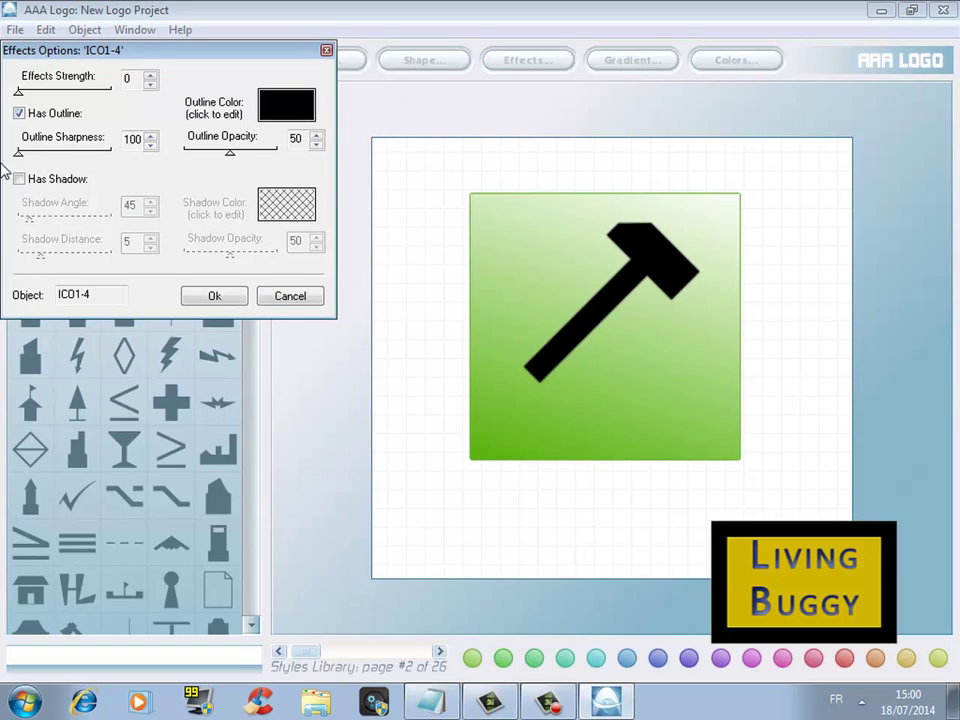
mouse_move(50, 88)
mouse_down()
mouse_move(40, 115)
mouse_move(117, 110)
mouse_up()
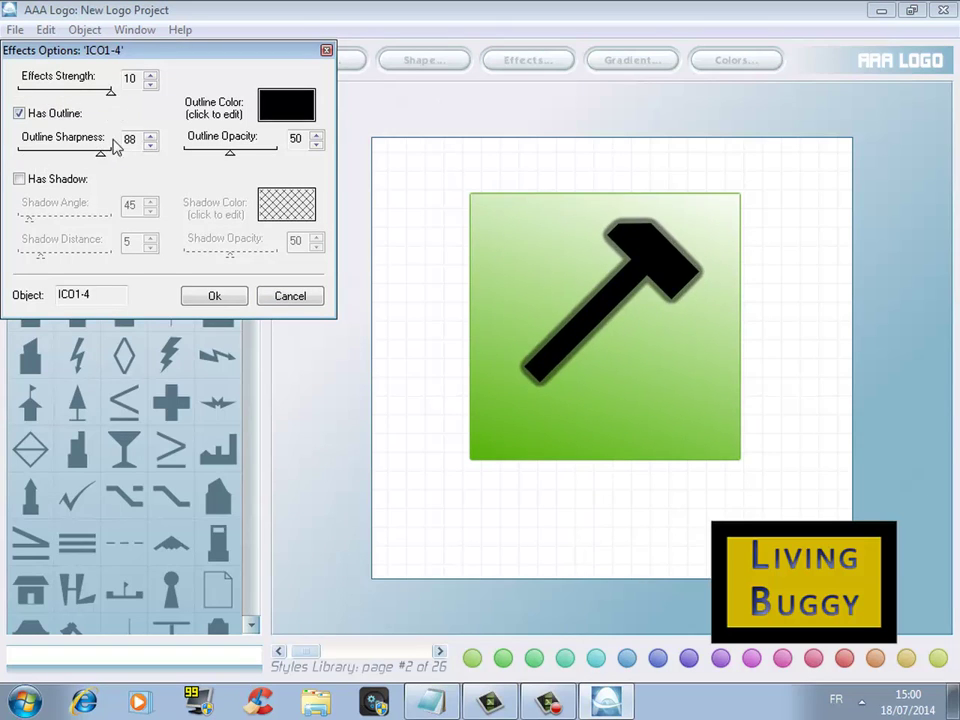
Add a hammer drop shadow at angle 212, distance 19, opacity 23
click(19, 179)
drag(29, 216, 73, 220)
drag(40, 256, 107, 258)
mouse_move(229, 258)
mouse_down()
mouse_move(207, 262)
mouse_move(218, 265)
mouse_up()
click(214, 295)
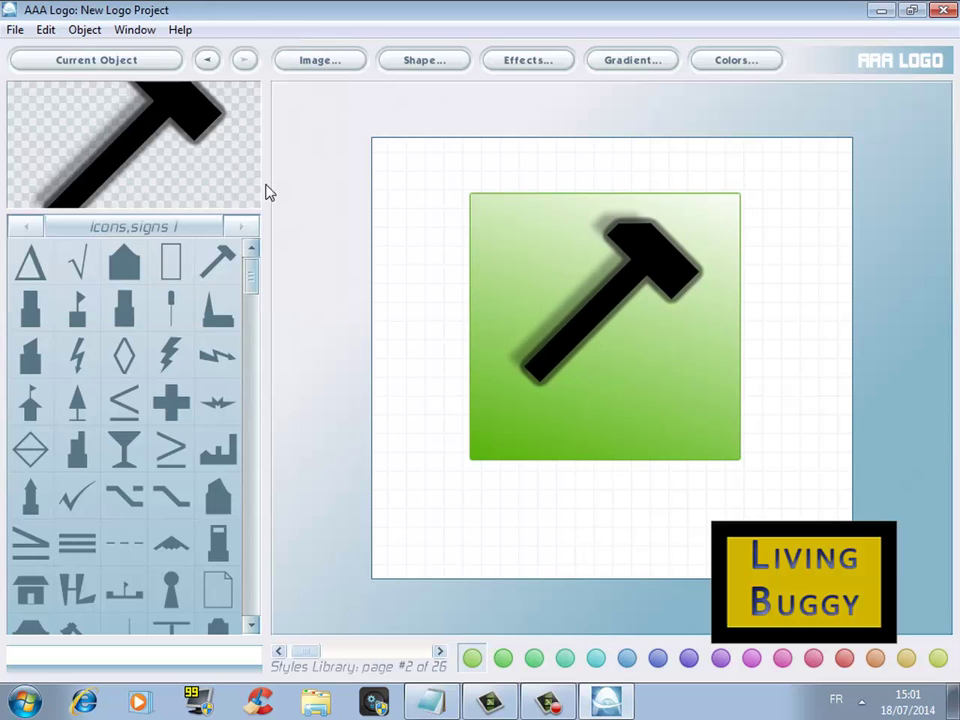
Add a 'HAMMER' text object in Georgia Bold and drag it below the hammer icon
click(85, 30)
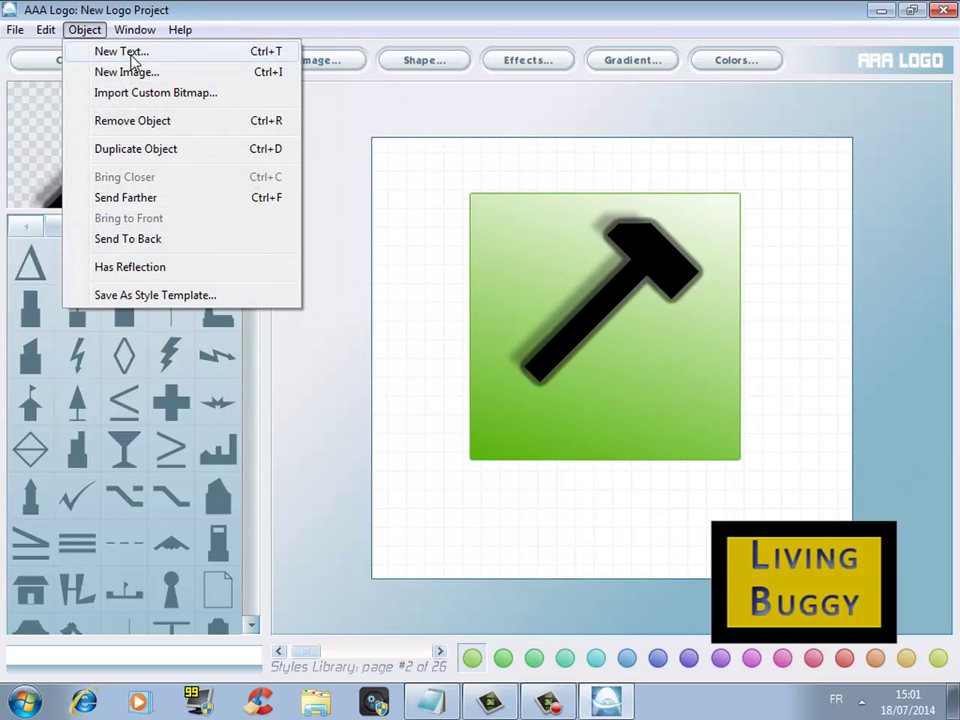
click(120, 51)
drag(105, 95, 3, 95)
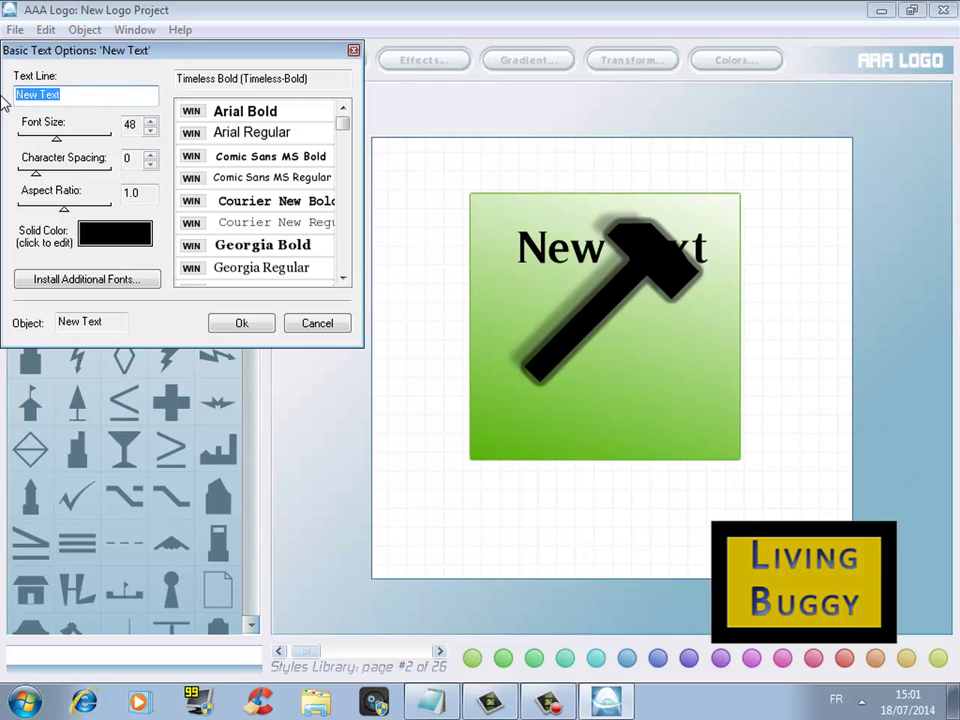
text(HAMME)
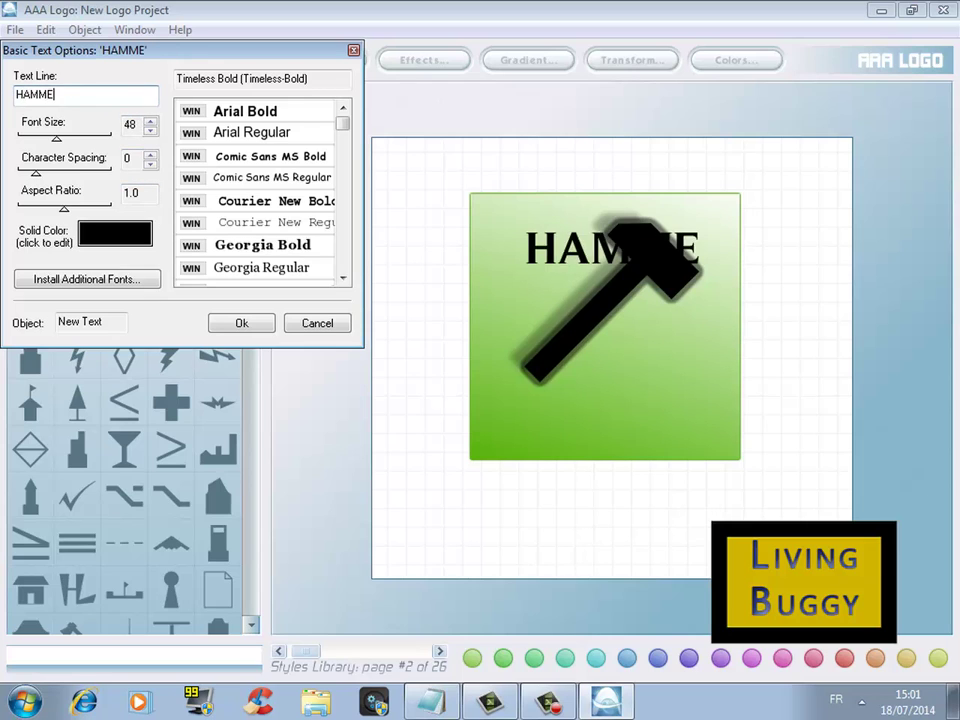
text(R)
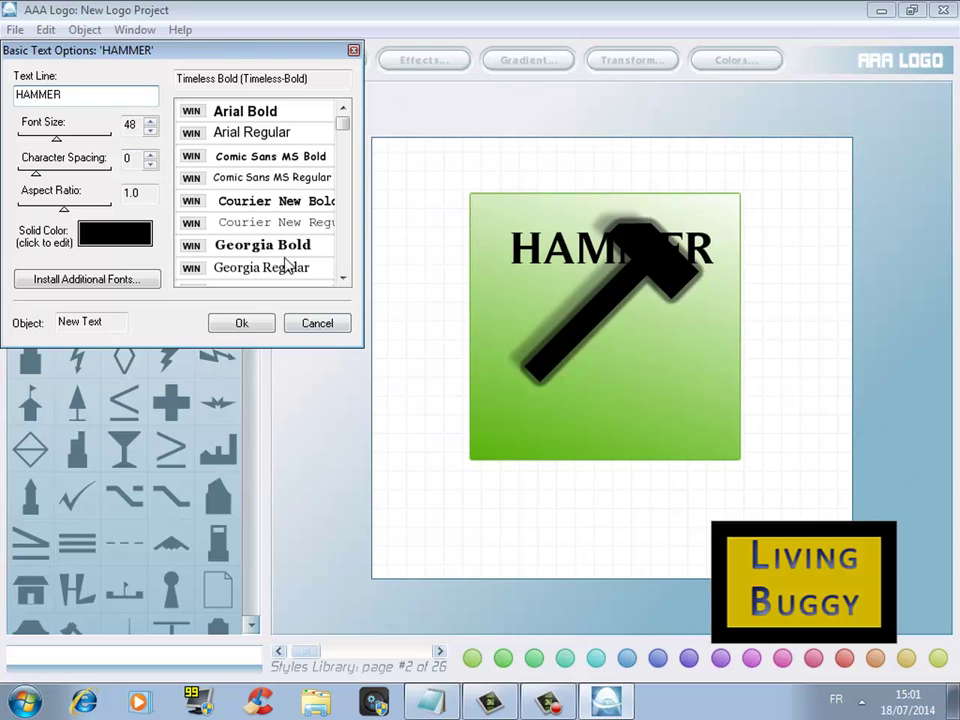
click(288, 250)
click(264, 325)
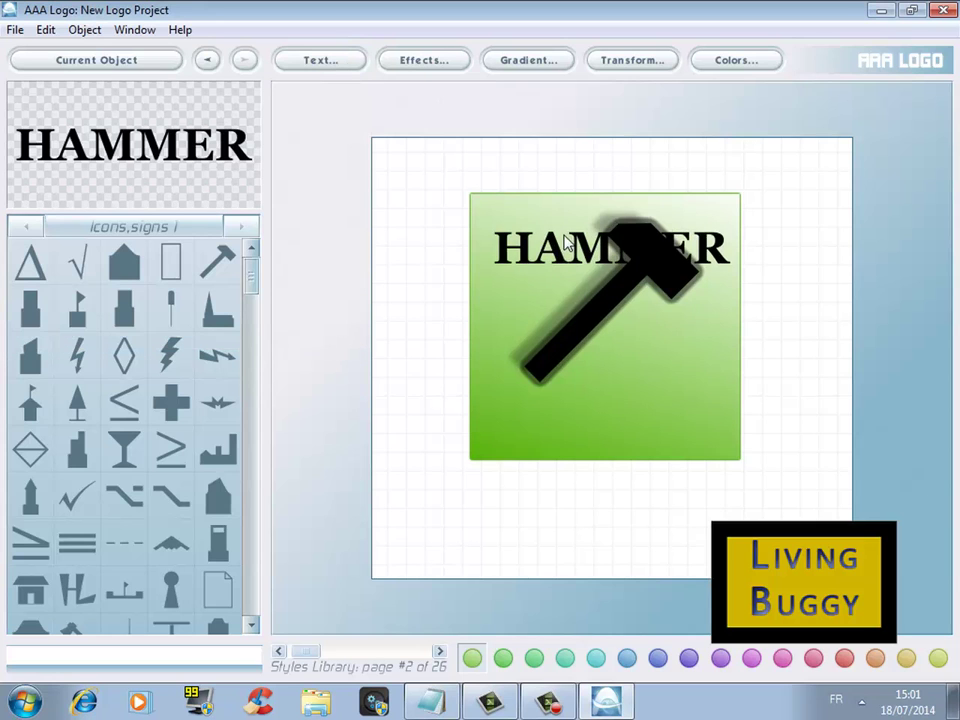
drag(565, 240, 560, 412)
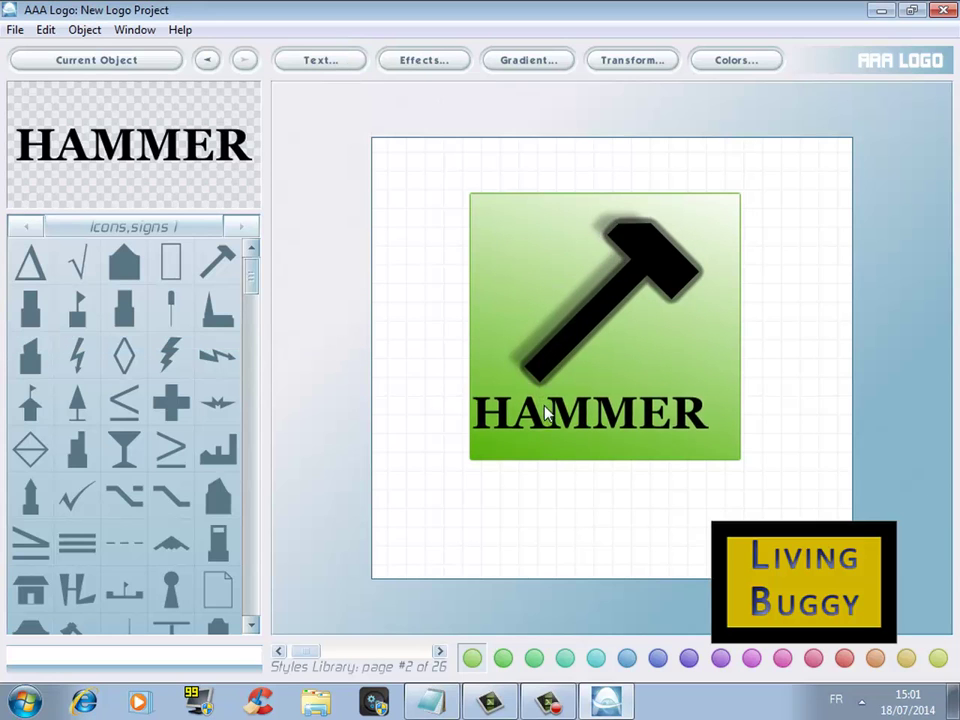
Try purple, green and blue-grey gradient styles on HAMMER, settling on the reddish-brown gradient
click(722, 659)
click(472, 658)
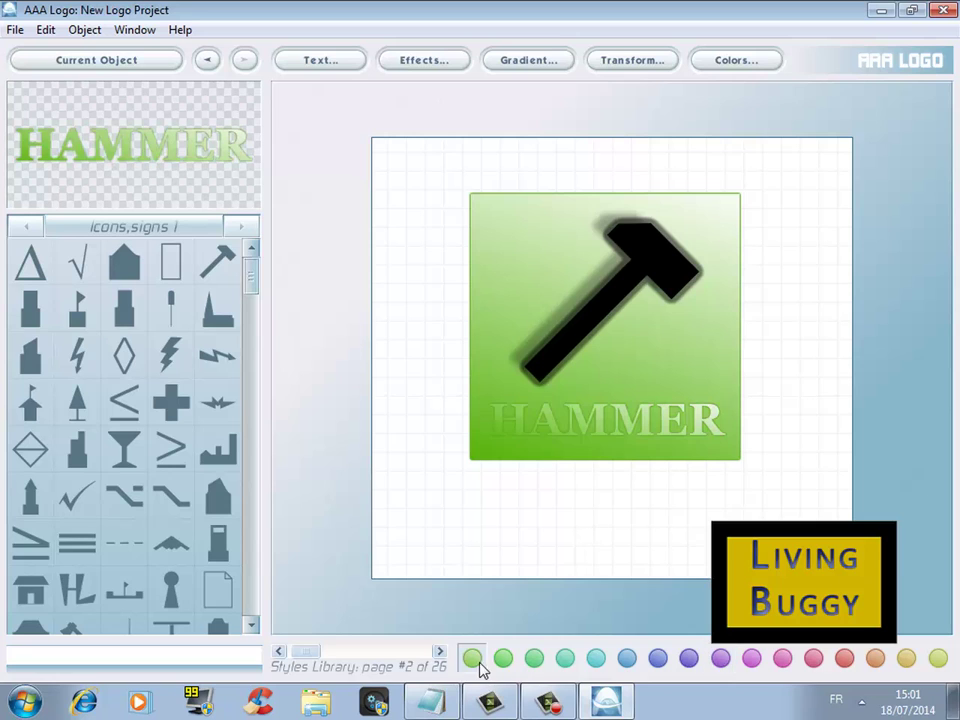
click(437, 652)
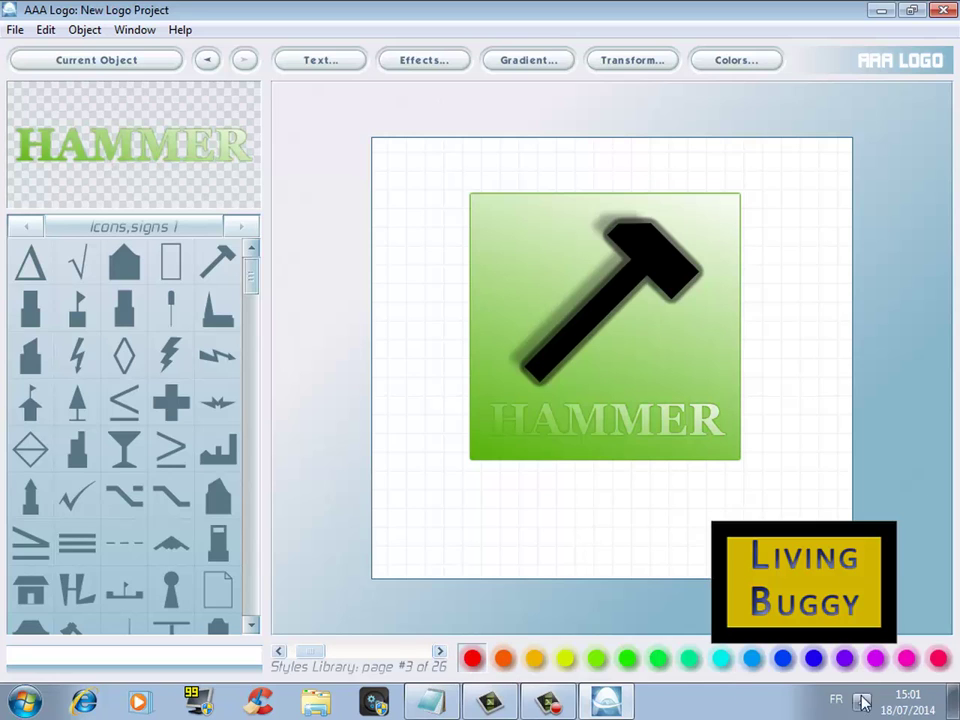
drag(318, 652, 443, 658)
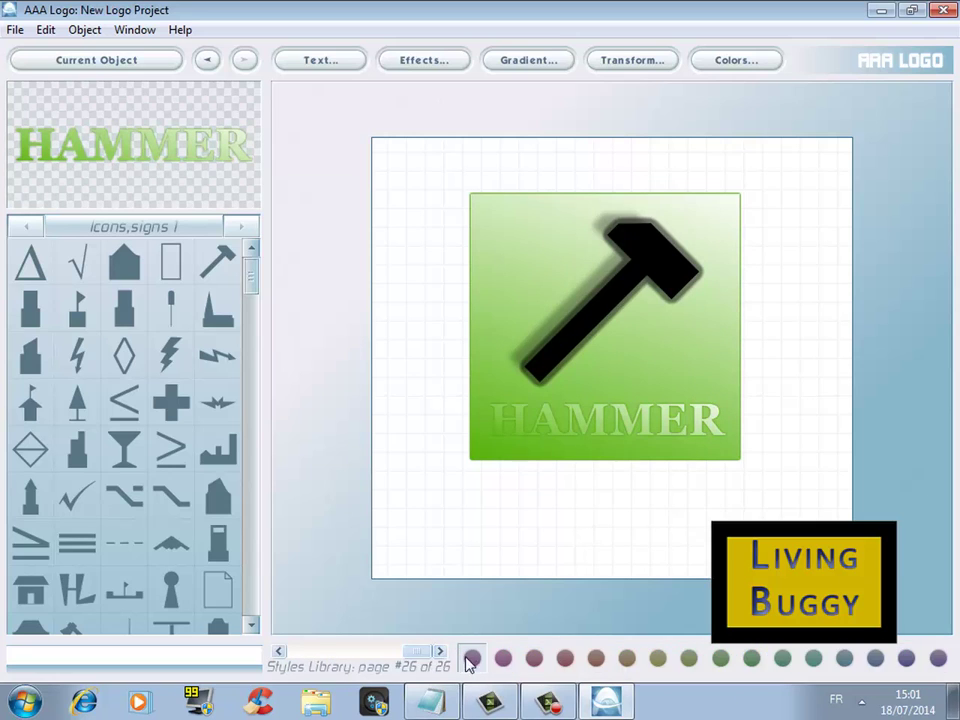
click(501, 660)
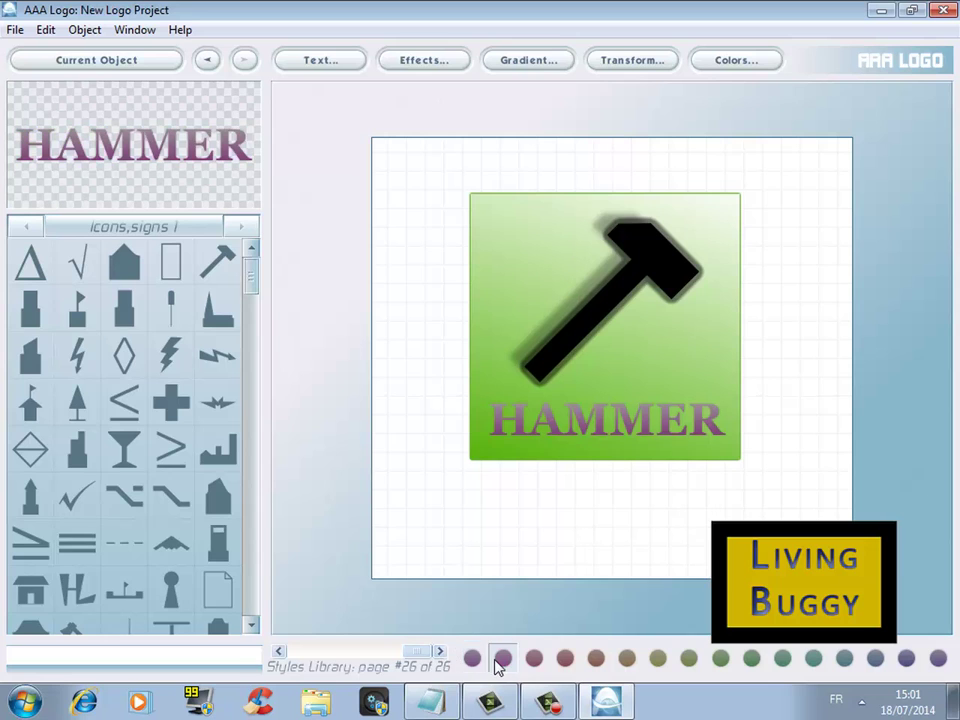
click(876, 658)
mouse_move(424, 651)
mouse_down()
mouse_move(403, 651)
mouse_move(431, 651)
mouse_up()
click(565, 659)
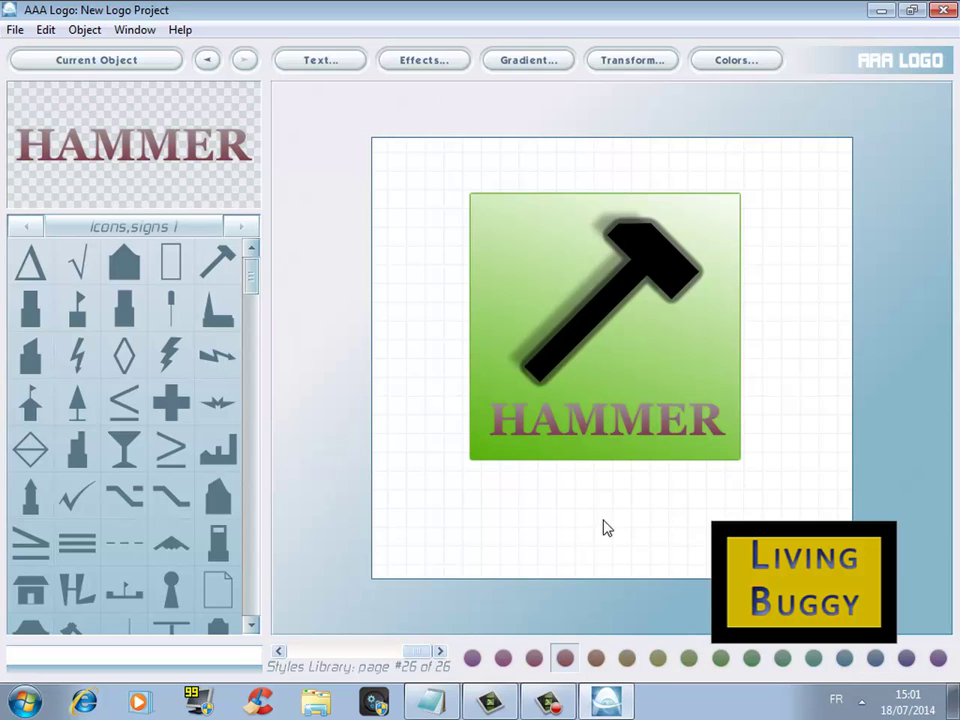
click(431, 702)
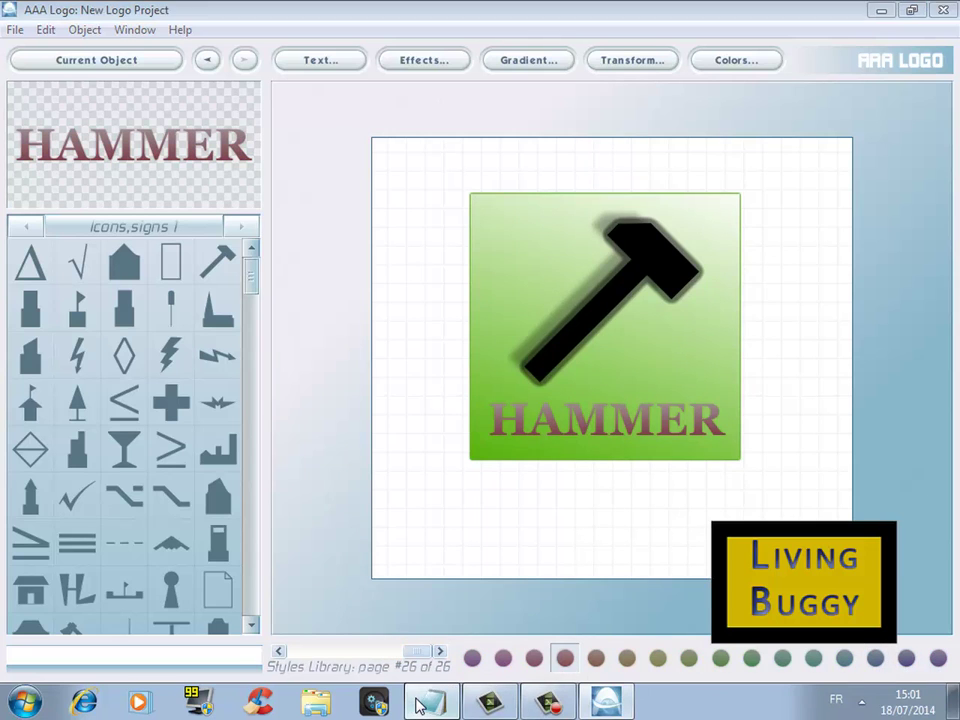
Type 'Okay it's an Easy quick Program link in the descreption ENJOY:D' and a subscribe reminder
click(604, 193)
click(344, 302)
text(Okay)
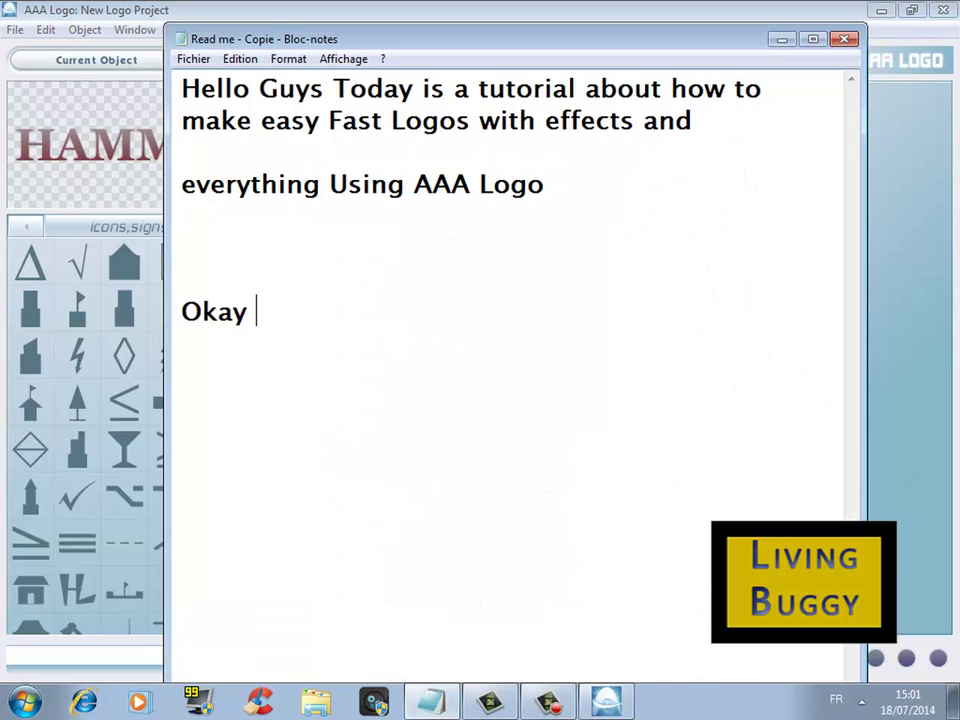
text( it's an Easy quick Program l)
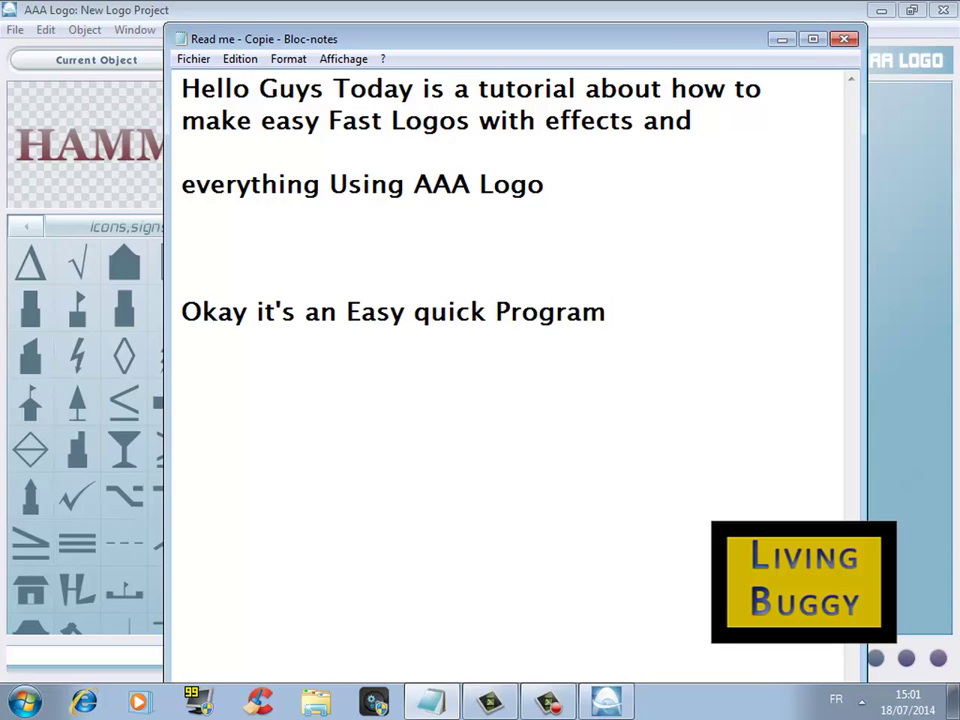
text(ink in )
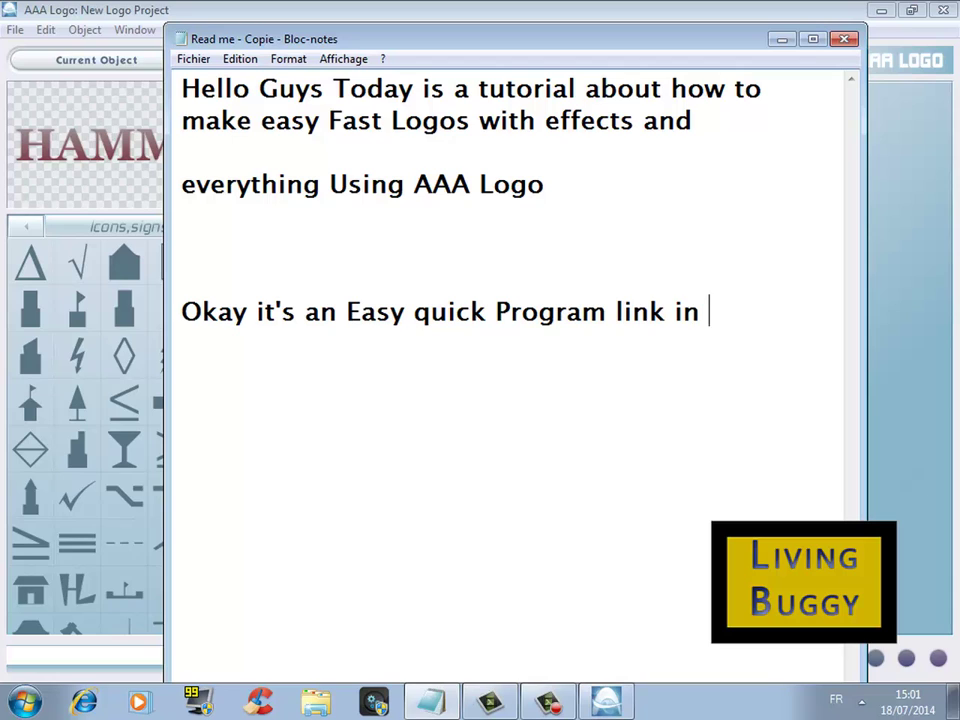
text(the descreption E)
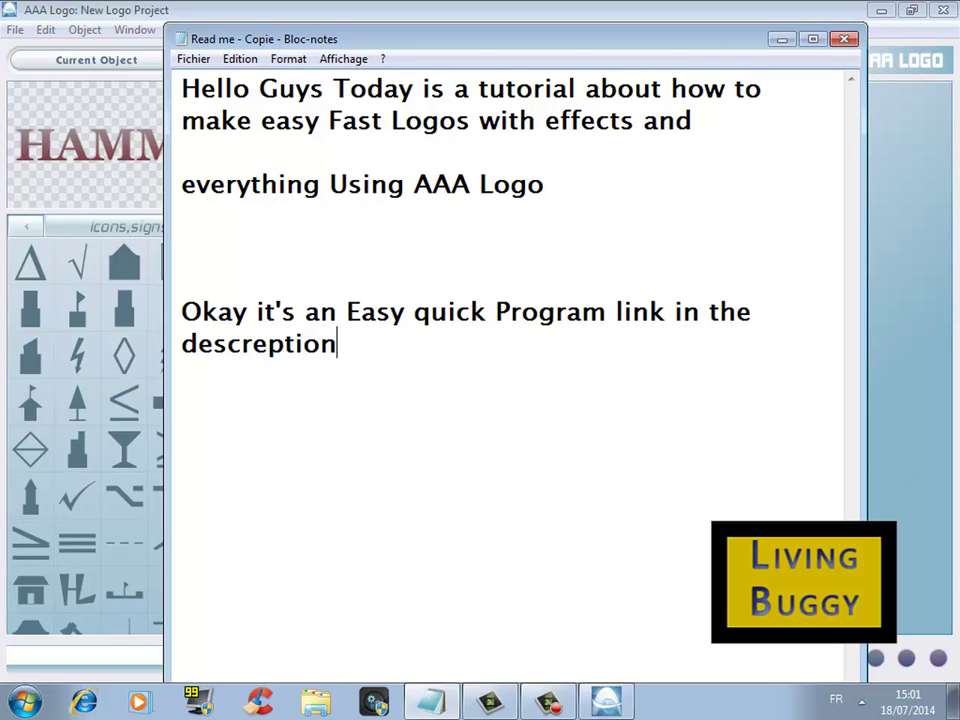
text(NJOY:D  )
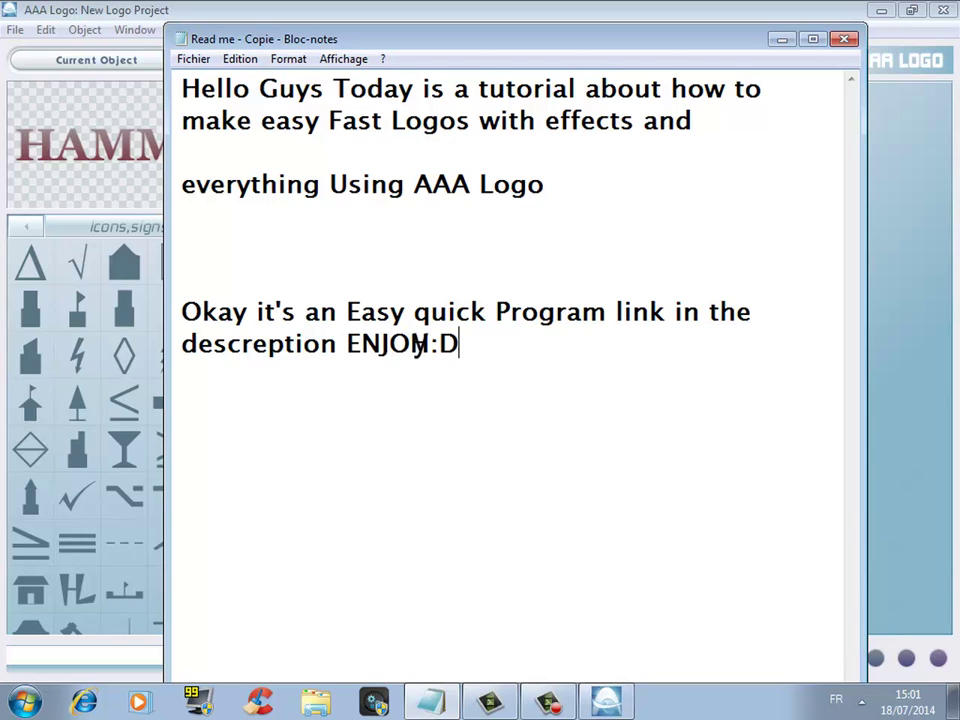
text(Don't Forget to Subscribe)
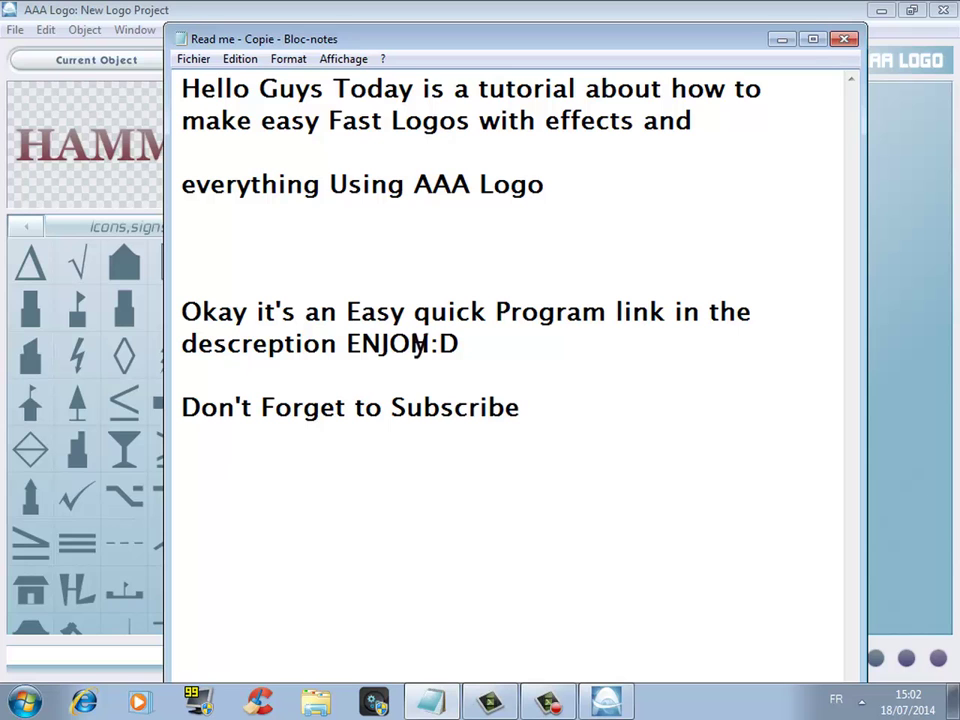